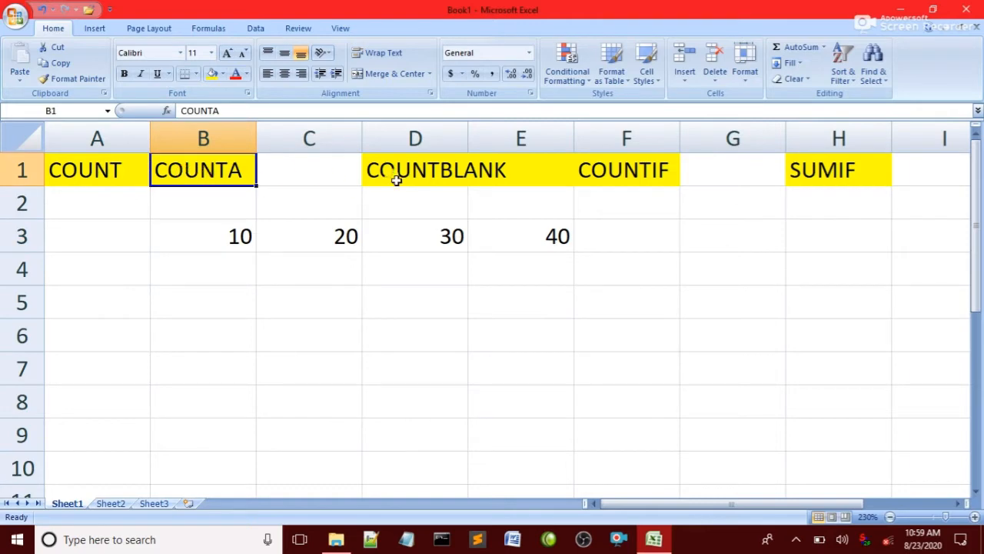
Step: Examine the function headings in row 1 and the sample numbers in B3:E3, including the neighbouring empty cells
{"action": "left_click", "coordinate": [415, 169]}
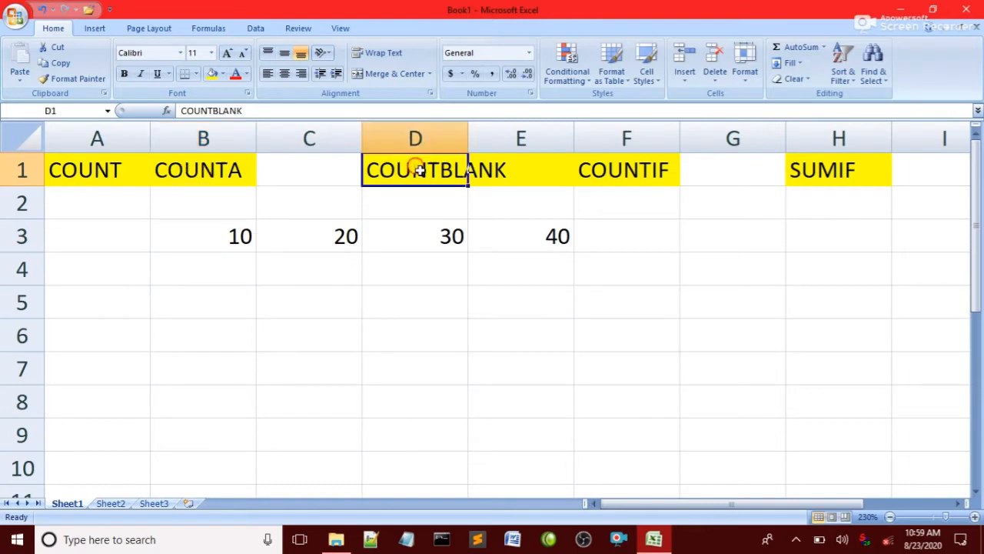
{"action": "left_click", "coordinate": [589, 171]}
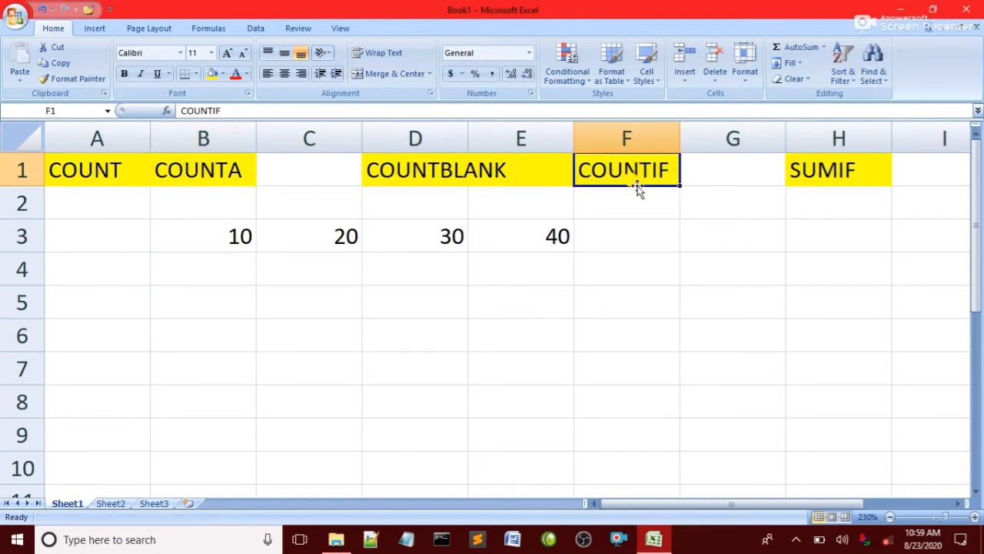
{"action": "left_click", "coordinate": [830, 172]}
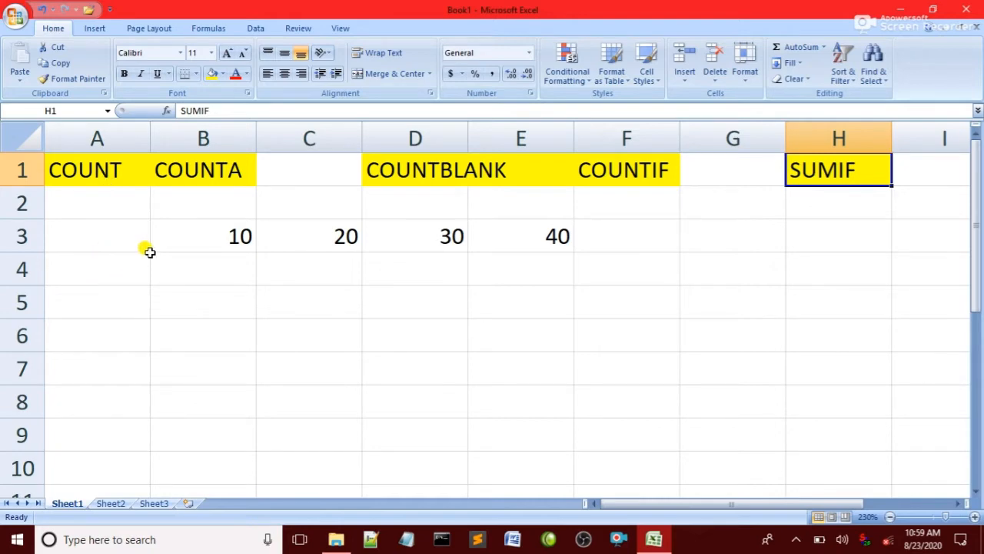
{"action": "left_click", "coordinate": [110, 172]}
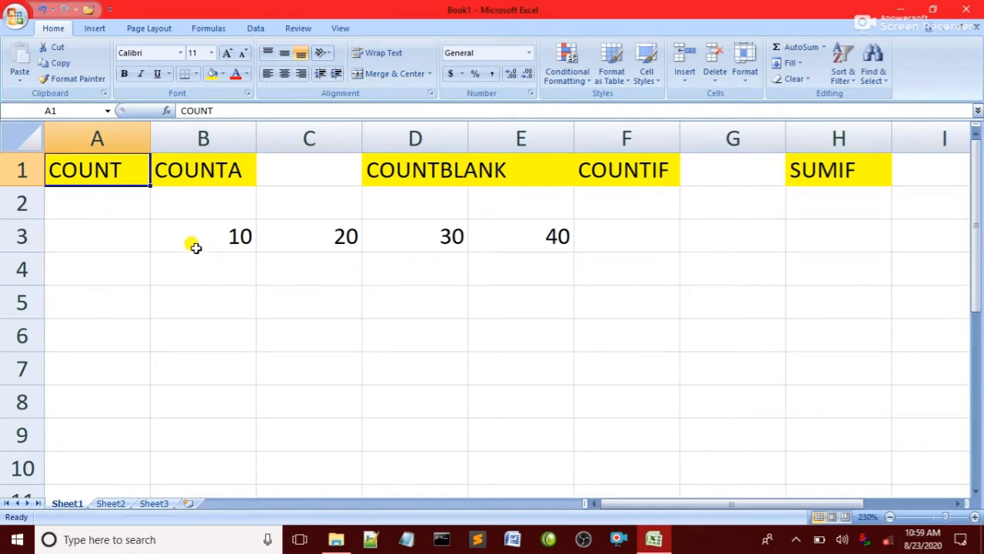
{"action": "left_click_drag", "start_coordinate": [194, 241], "coordinate": [521, 238]}
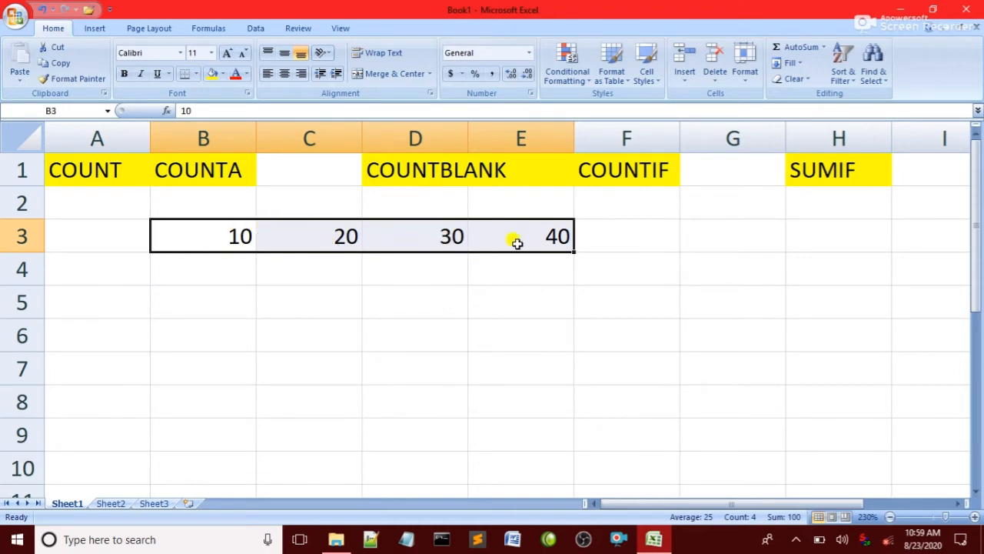
{"action": "left_click", "coordinate": [220, 172]}
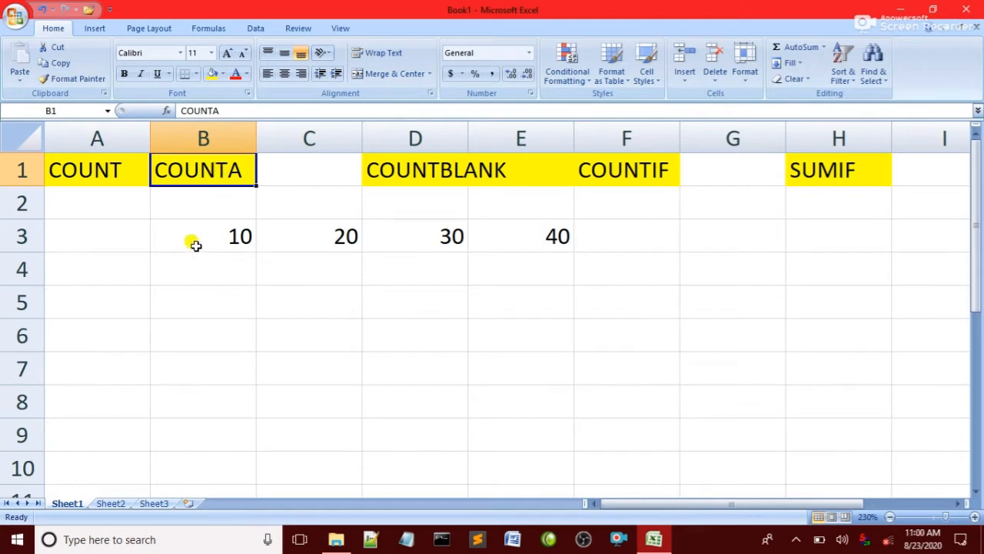
{"action": "left_click_drag", "start_coordinate": [269, 260], "coordinate": [405, 257]}
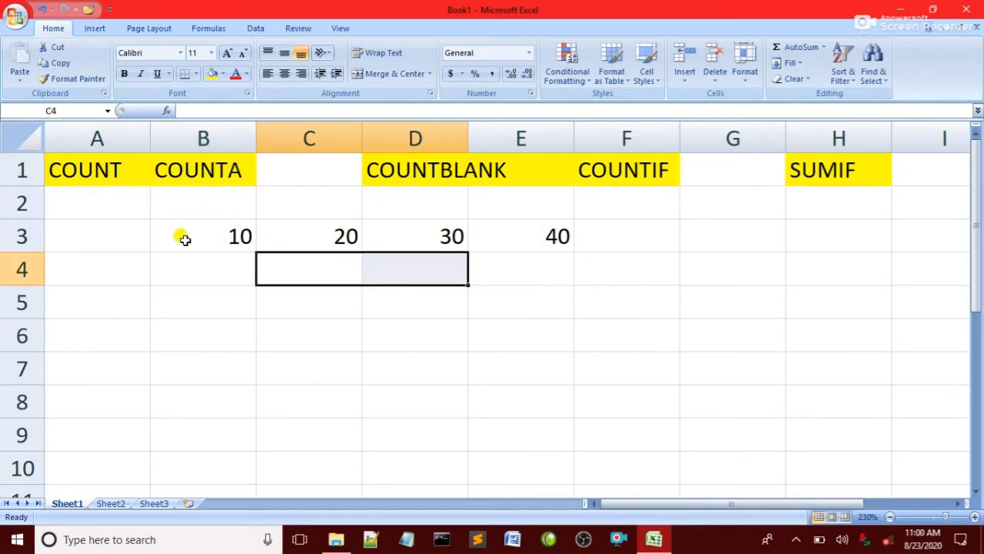
{"action": "left_click_drag", "start_coordinate": [185, 235], "coordinate": [478, 240]}
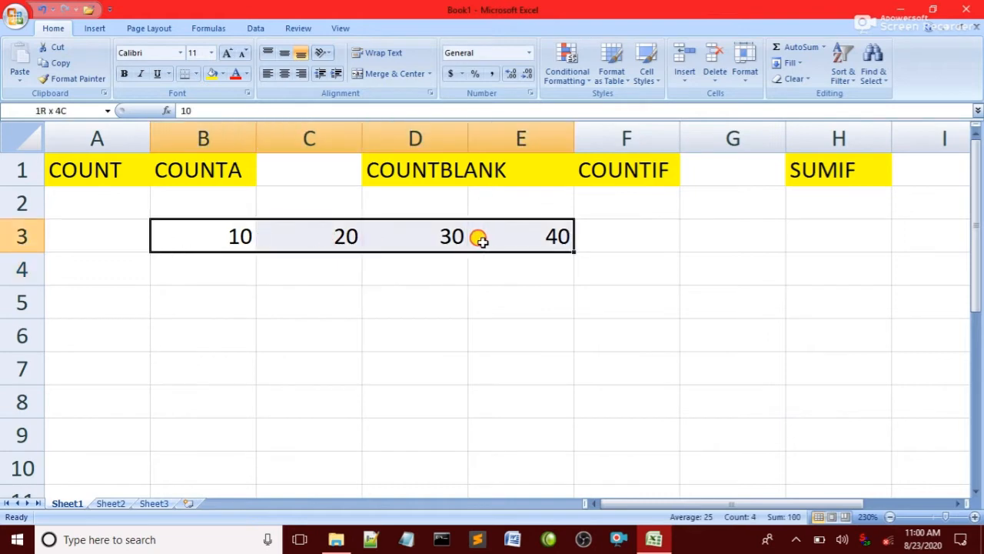
{"action": "left_click", "coordinate": [611, 231]}
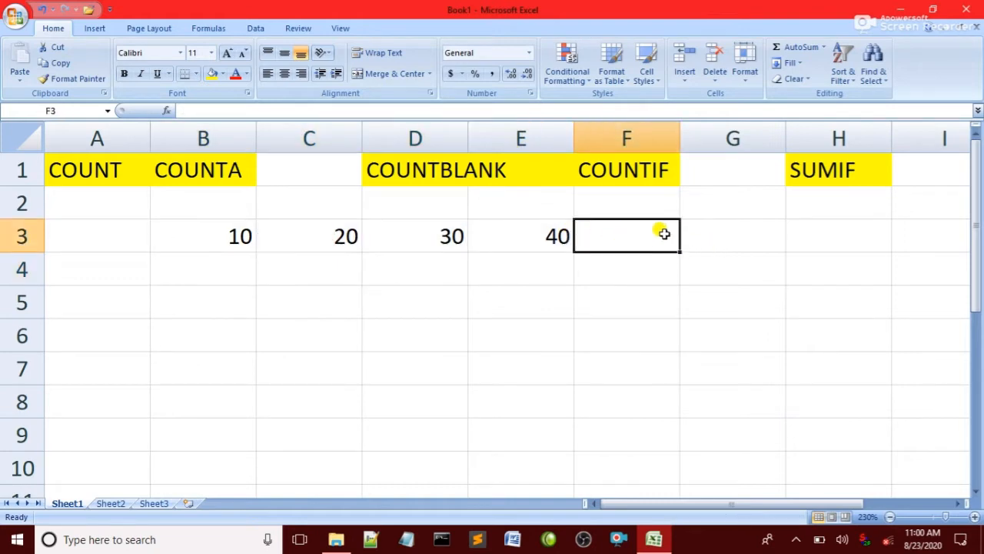
{"action": "left_click", "coordinate": [726, 236]}
{"action": "left_click", "coordinate": [799, 228]}
{"action": "left_click", "coordinate": [761, 256]}
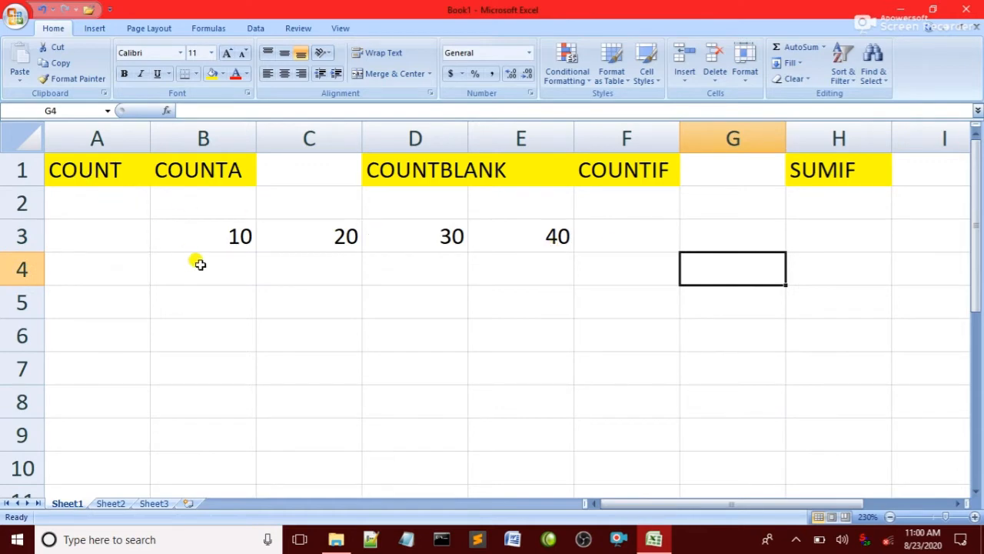
{"action": "left_click", "coordinate": [114, 233]}
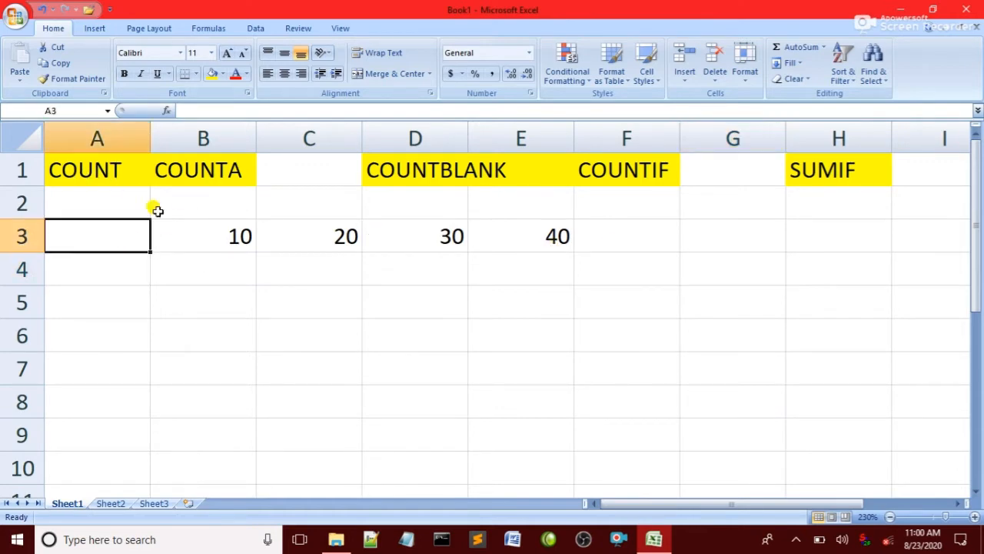
{"action": "left_click_drag", "start_coordinate": [199, 223], "coordinate": [565, 245]}
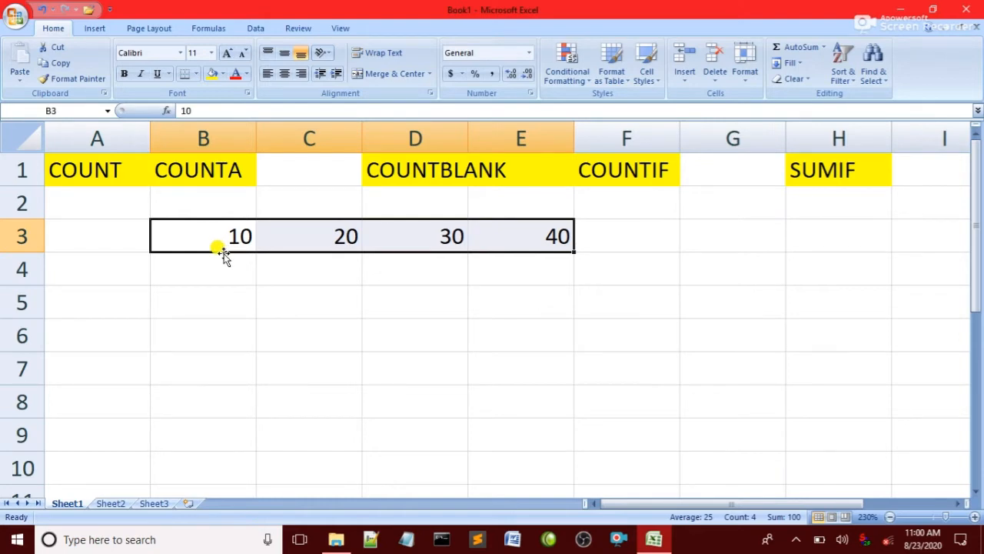
{"action": "left_click", "coordinate": [419, 167]}
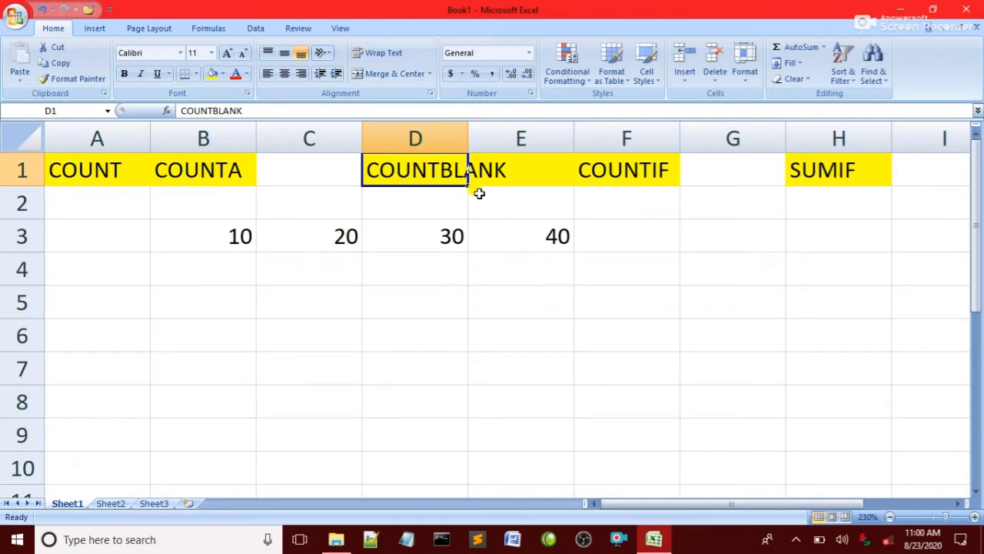
{"action": "left_click", "coordinate": [619, 246]}
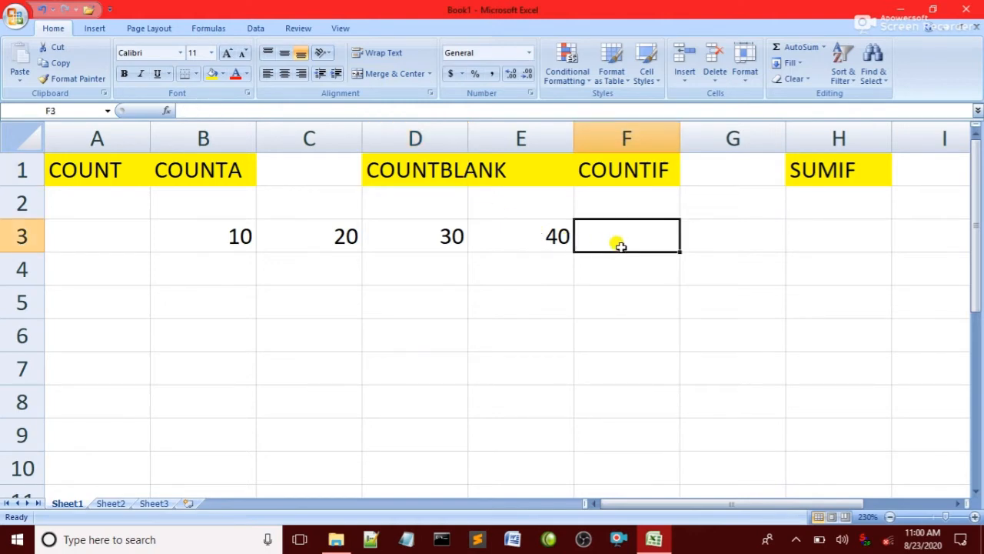
{"action": "left_click", "coordinate": [628, 182]}
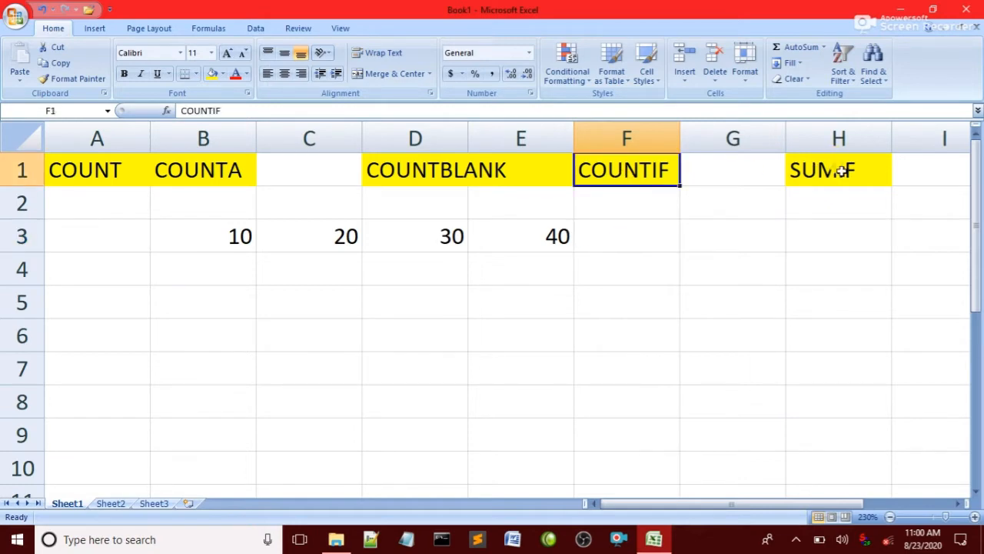
{"action": "left_click", "coordinate": [840, 171]}
{"action": "left_click", "coordinate": [653, 181]}
{"action": "left_click", "coordinate": [867, 178]}
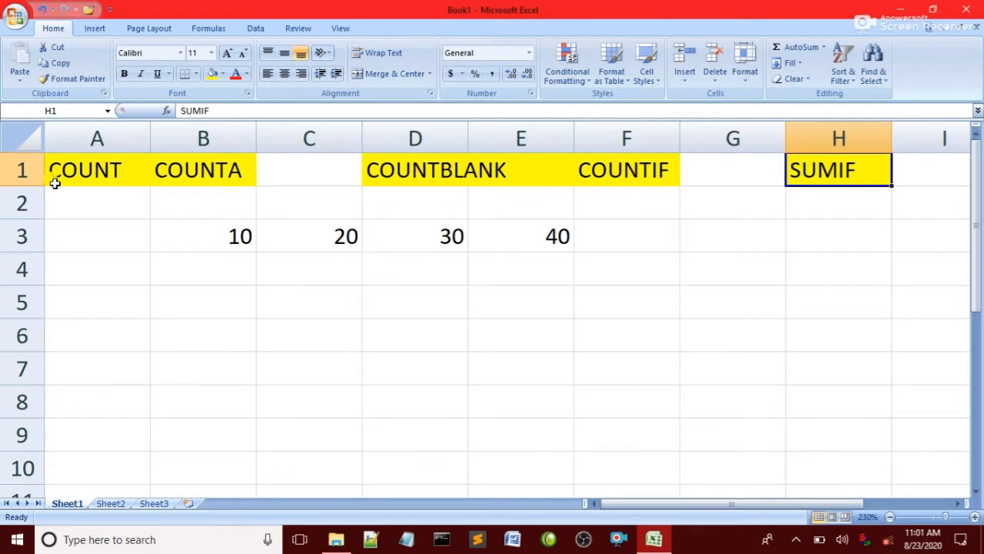
Step: Enter the formula =COUNT(B3:E3) in cell C5 and check it against the numbers in row 3
{"action": "left_click", "coordinate": [279, 301]}
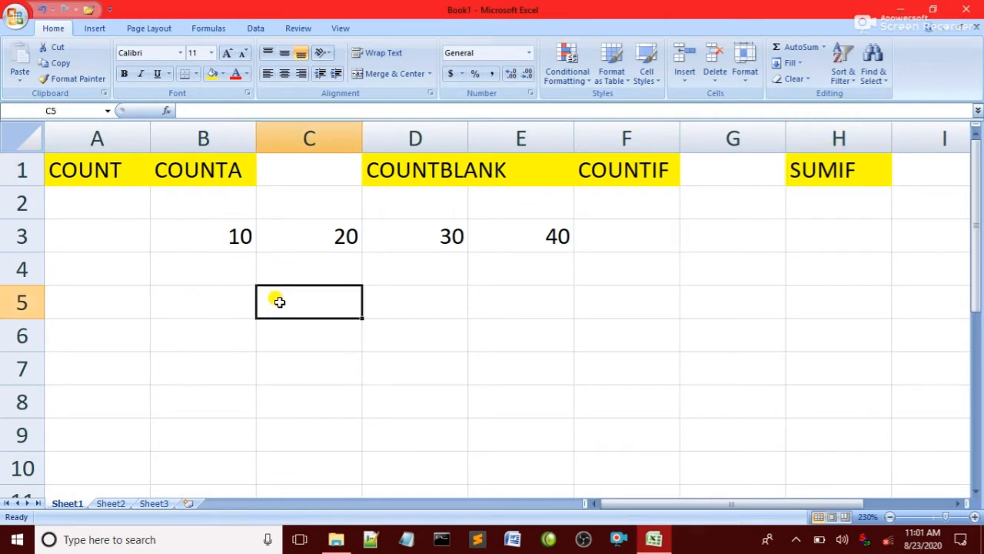
{"action": "type", "text": "="}
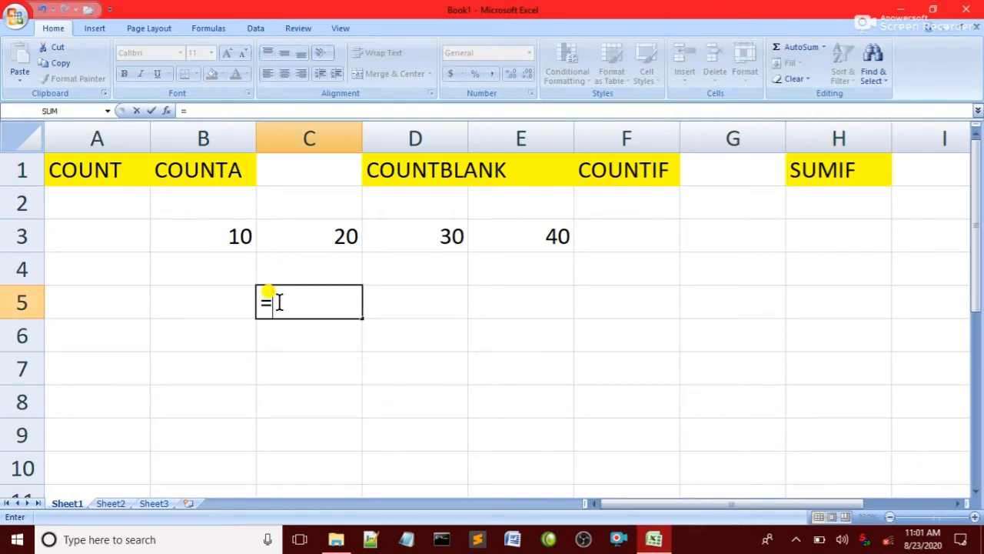
{"action": "type", "text": "COUNT"}
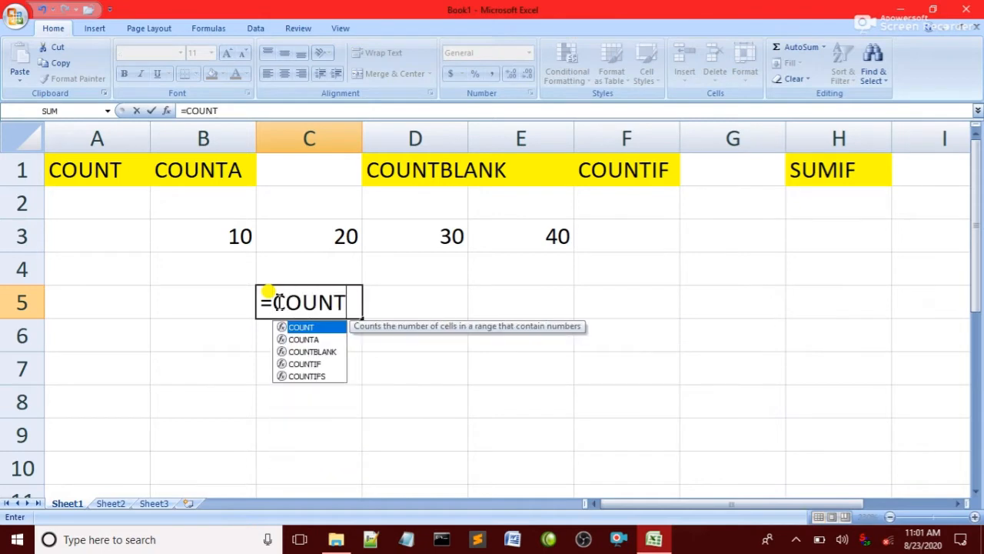
{"action": "type", "text": "("}
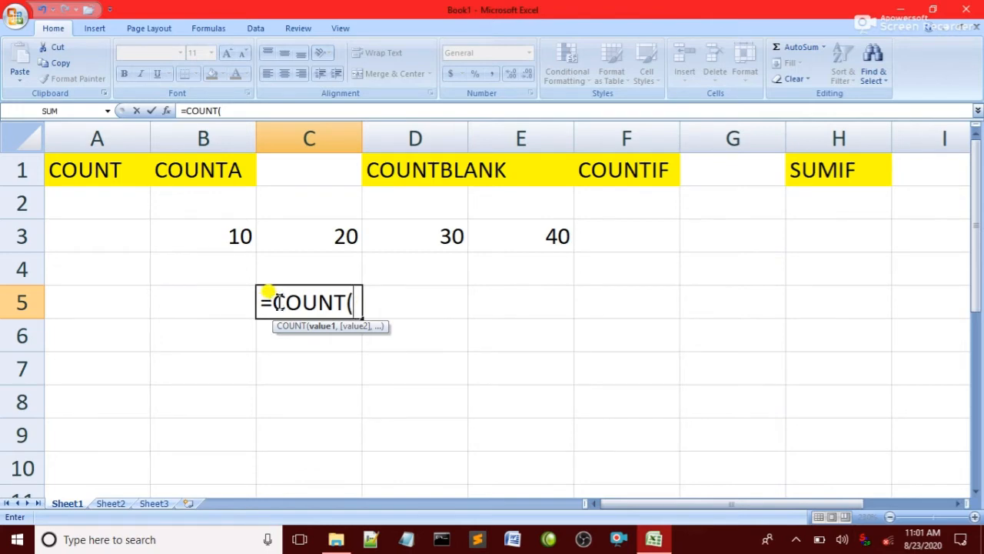
{"action": "left_click_drag", "start_coordinate": [182, 235], "coordinate": [539, 242]}
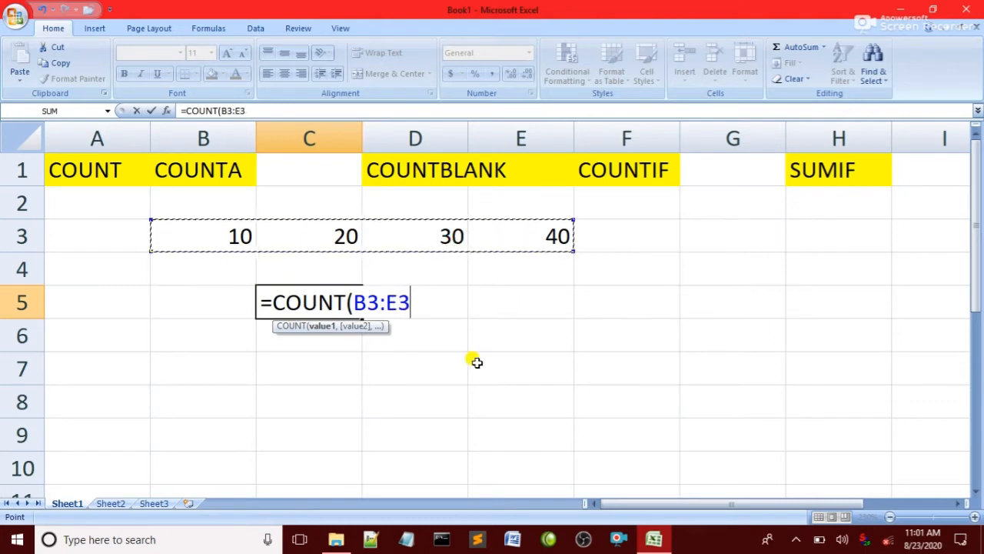
{"action": "type", "text": ")"}
{"action": "key", "text": "Return"}
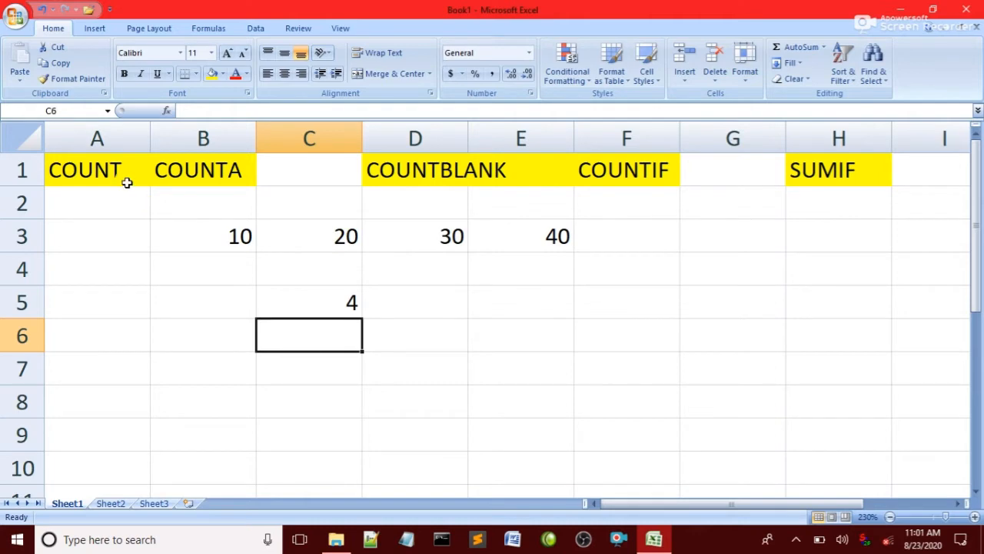
{"action": "left_click", "coordinate": [227, 239]}
{"action": "left_click", "coordinate": [330, 236]}
{"action": "left_click", "coordinate": [440, 238]}
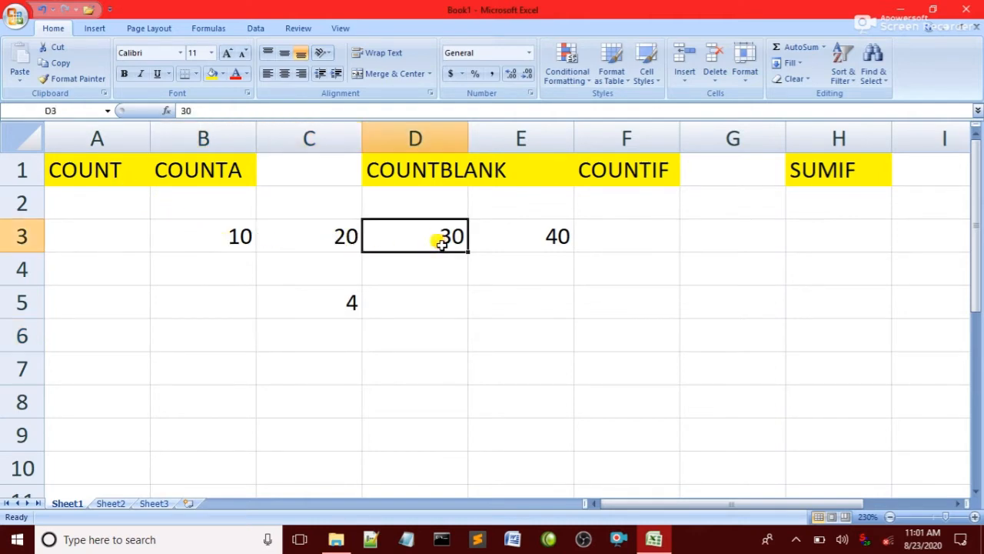
{"action": "left_click", "coordinate": [503, 243]}
{"action": "left_click", "coordinate": [317, 297]}
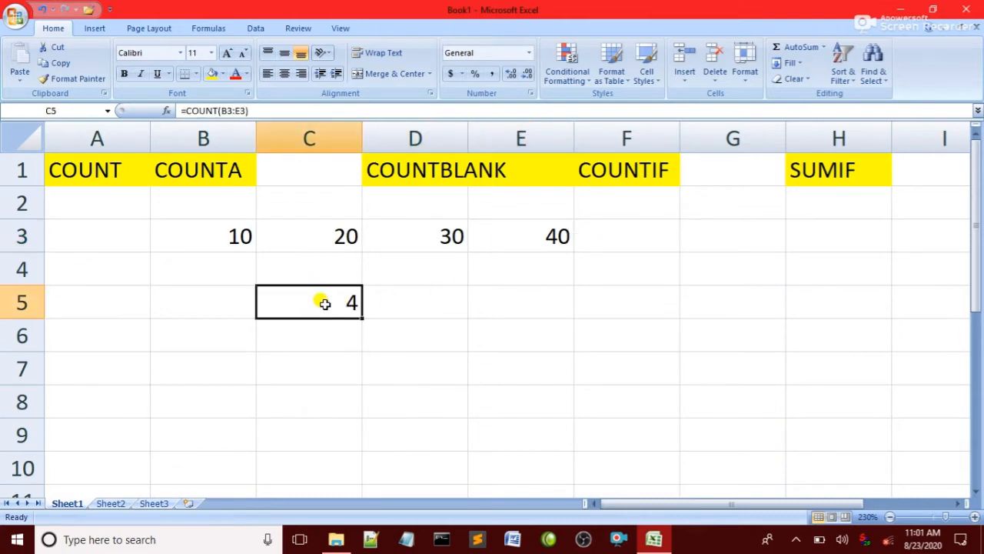
Step: Enter the text A in cell A3 and replace the formula in C5 with =COUNT(A3:E3)
{"action": "left_click", "coordinate": [119, 243]}
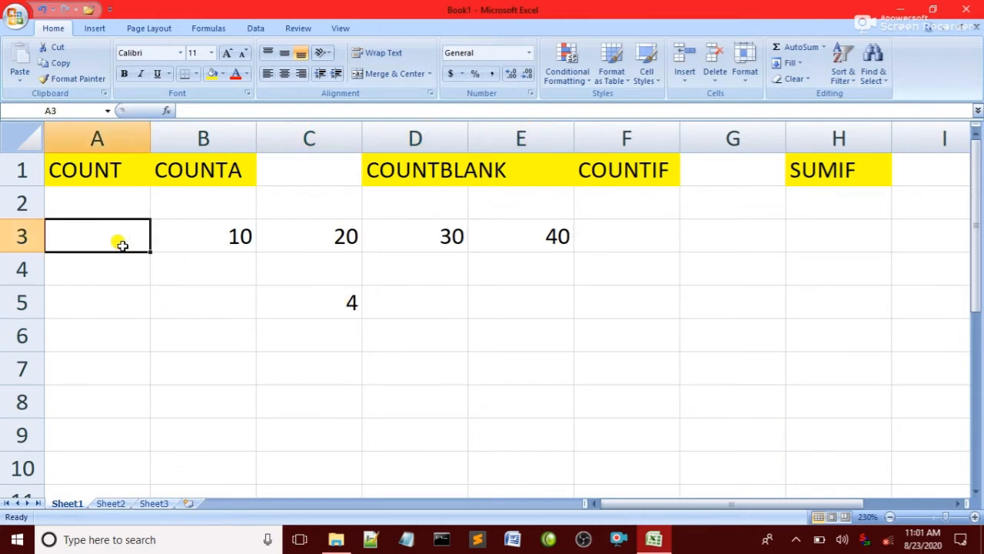
{"action": "type", "text": "A"}
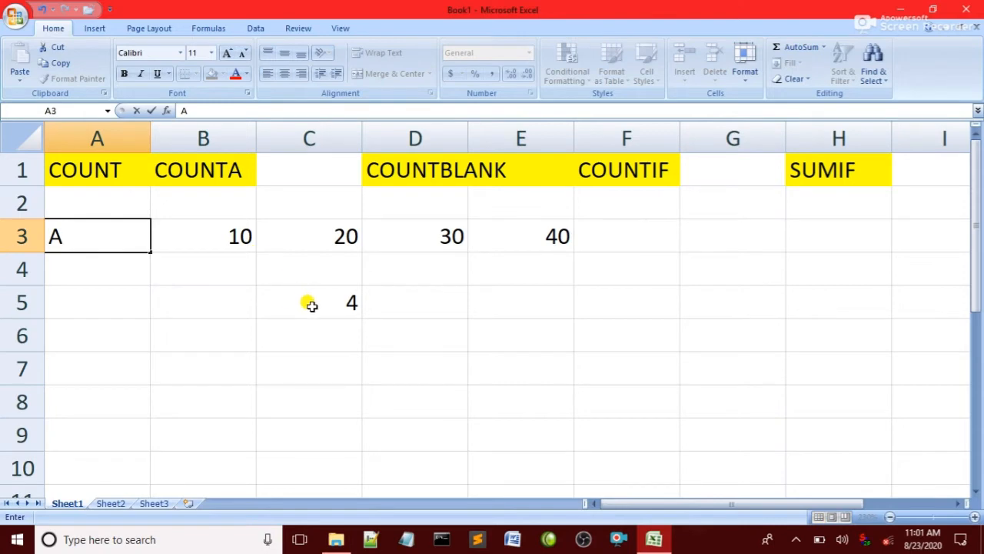
{"action": "left_click", "coordinate": [308, 305]}
{"action": "type", "text": "="}
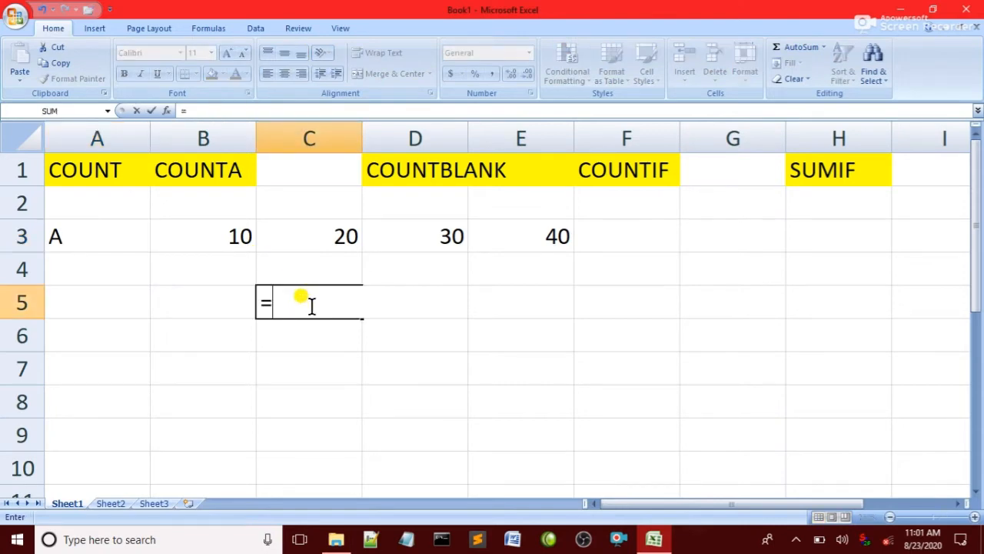
{"action": "type", "text": "COUNT"}
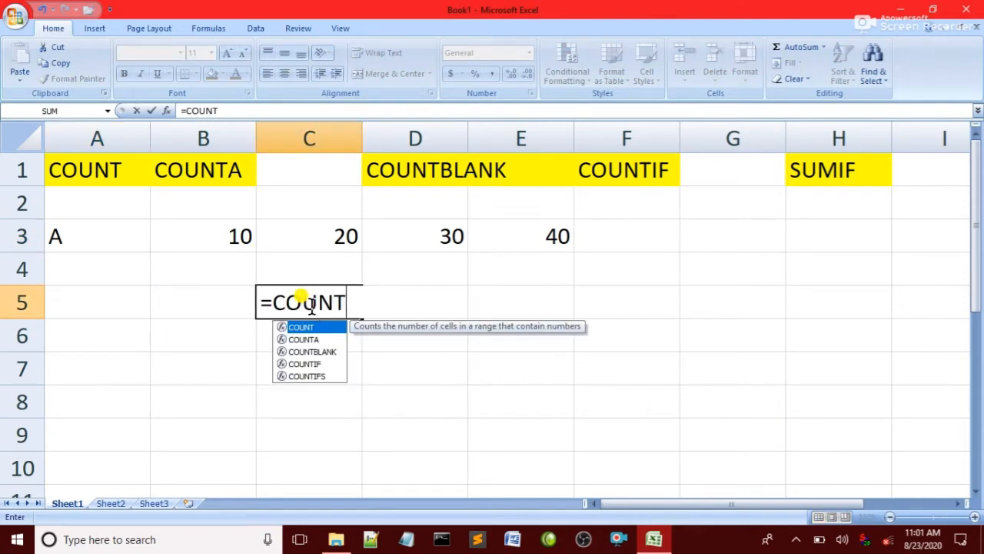
{"action": "type", "text": "("}
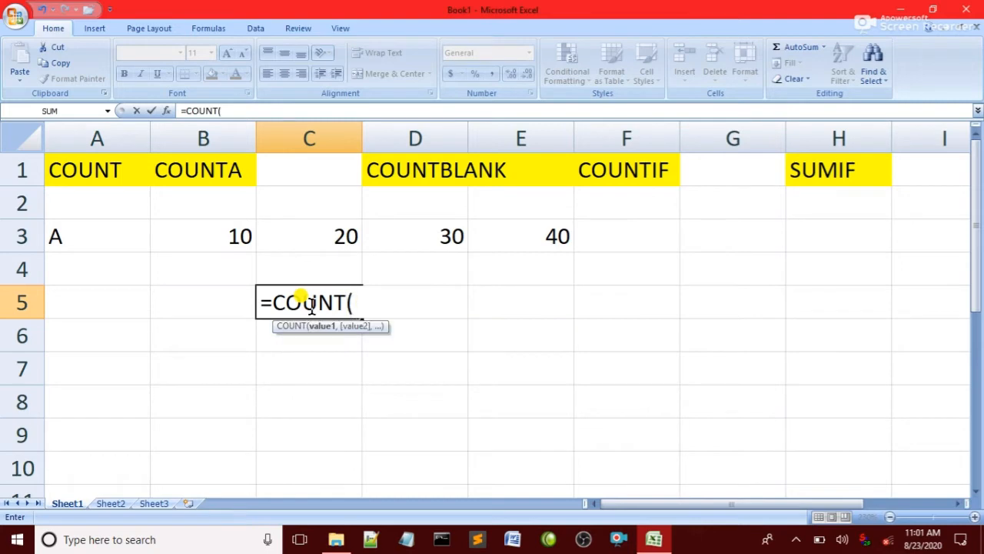
{"action": "left_click_drag", "start_coordinate": [49, 246], "coordinate": [499, 234]}
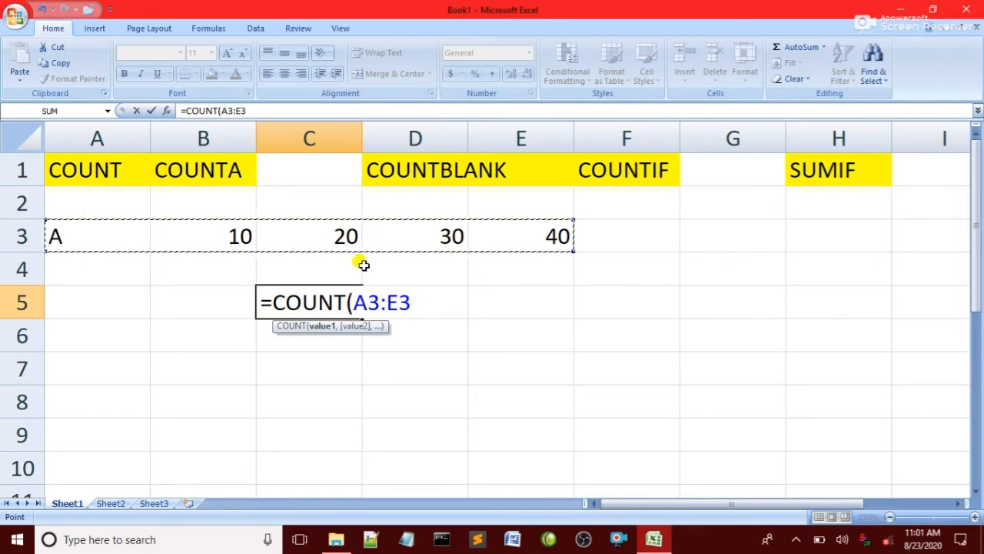
{"action": "type", "text": ")"}
{"action": "key", "text": "Return"}
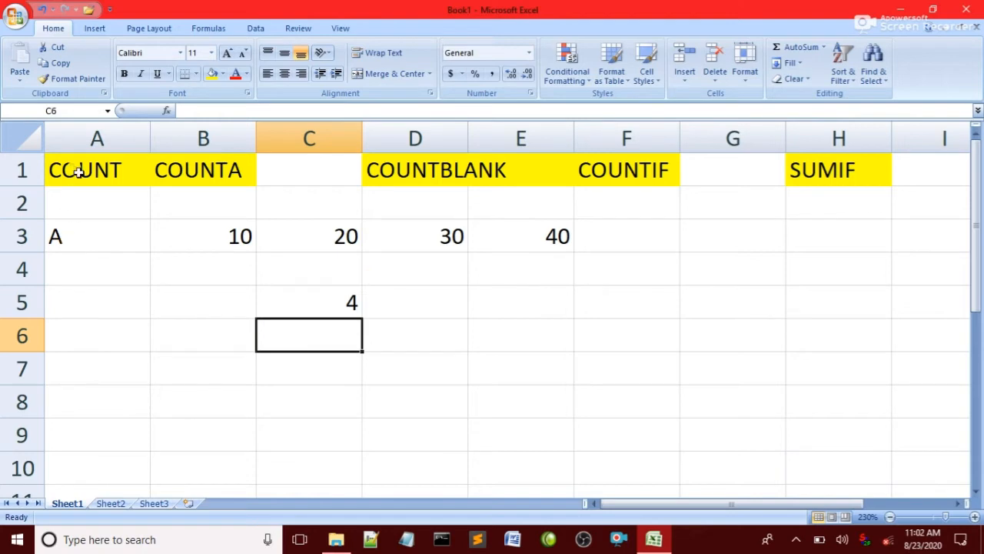
Step: Replace the formula in C5 with =COUNTA(A3:E3) and check it against the entries in row 3
{"action": "left_click", "coordinate": [112, 230]}
{"action": "left_click", "coordinate": [171, 232]}
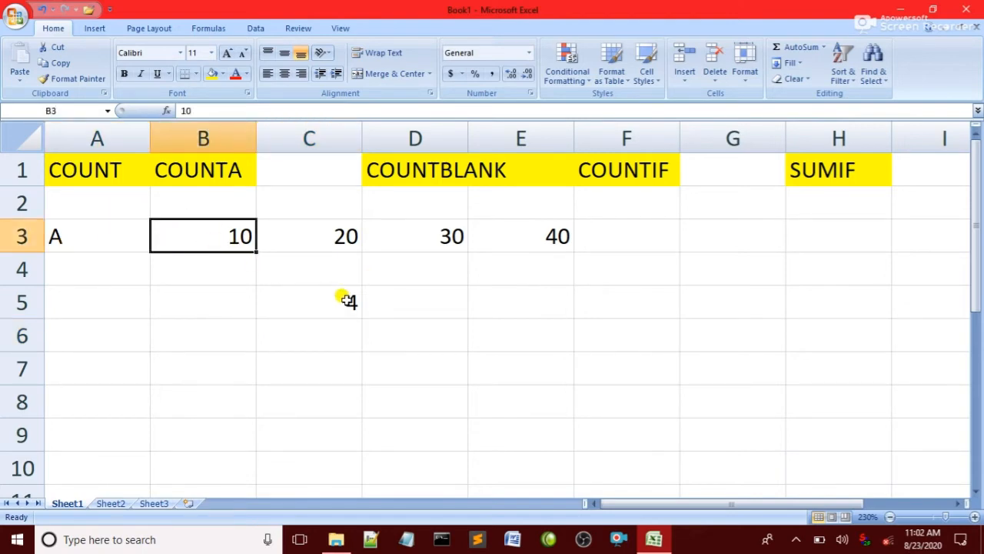
{"action": "left_click", "coordinate": [346, 299]}
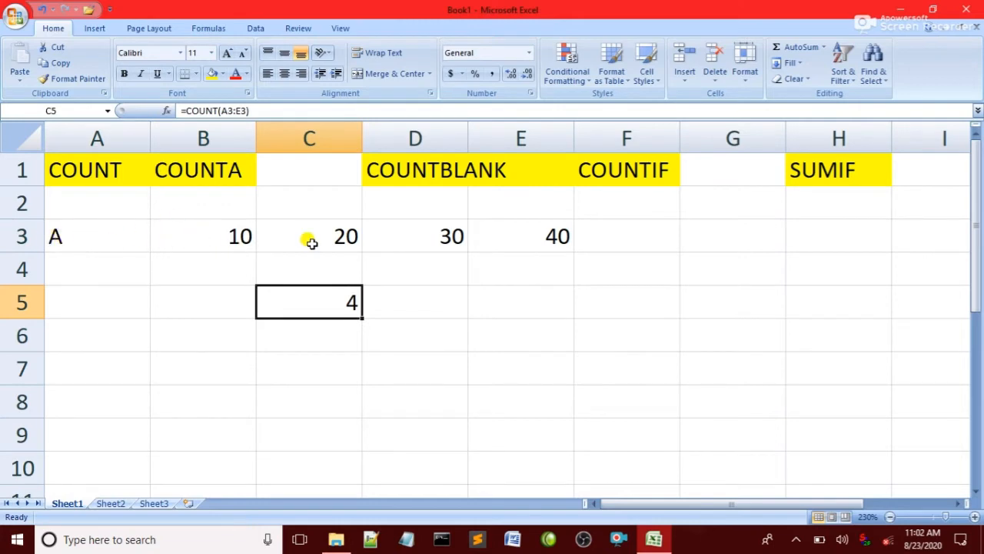
{"action": "type", "text": "="}
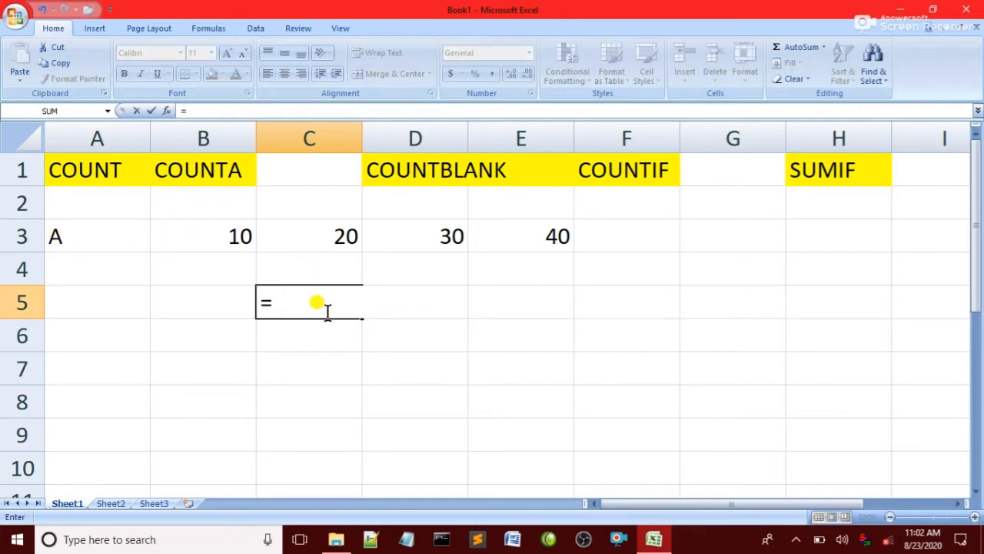
{"action": "type", "text": "COUN"}
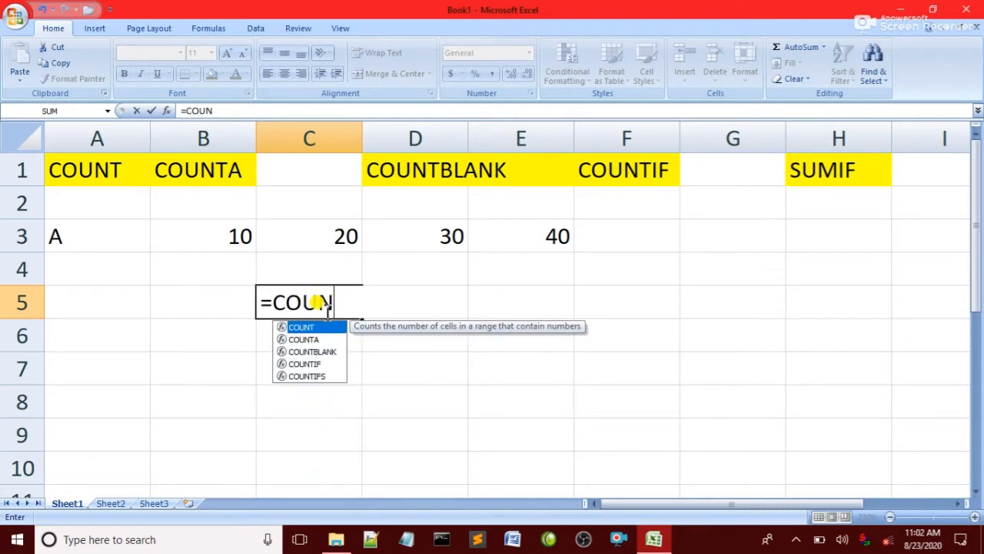
{"action": "type", "text": "TA"}
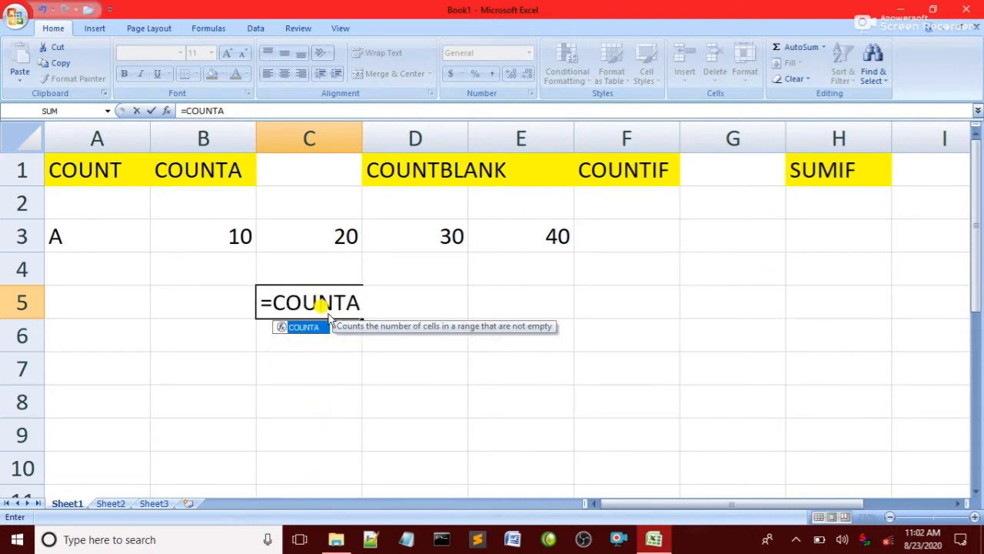
{"action": "type", "text": "("}
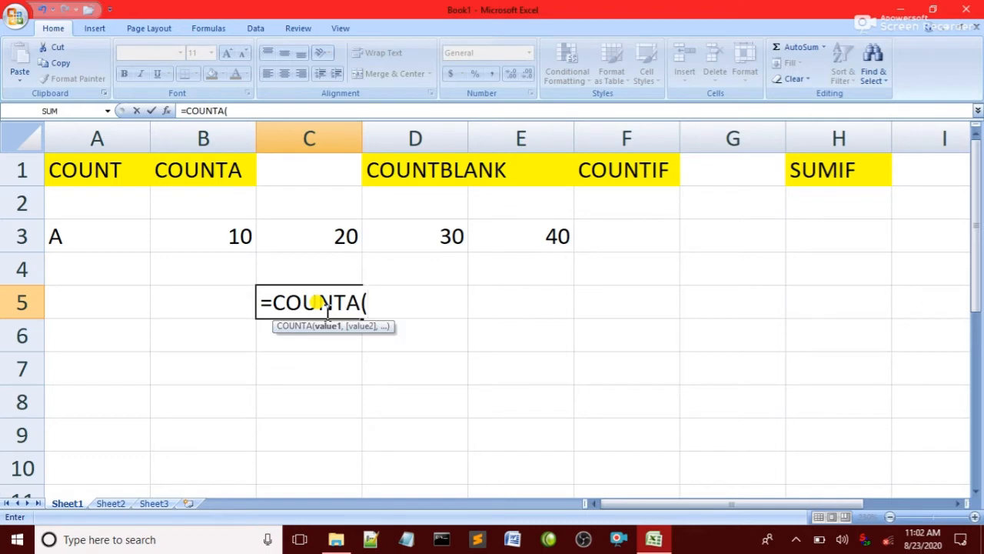
{"action": "left_click_drag", "start_coordinate": [57, 228], "coordinate": [528, 248]}
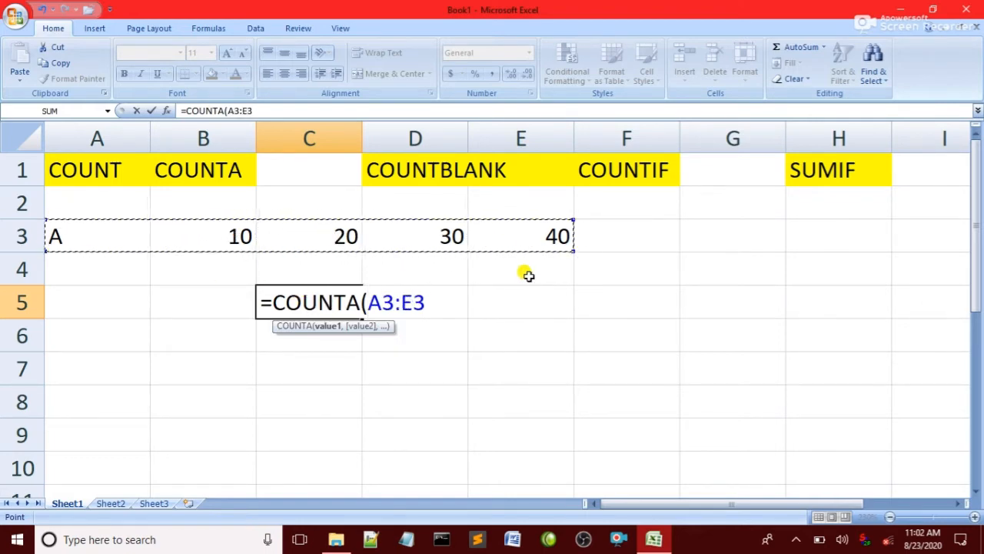
{"action": "type", "text": ")"}
{"action": "key", "text": "Return"}
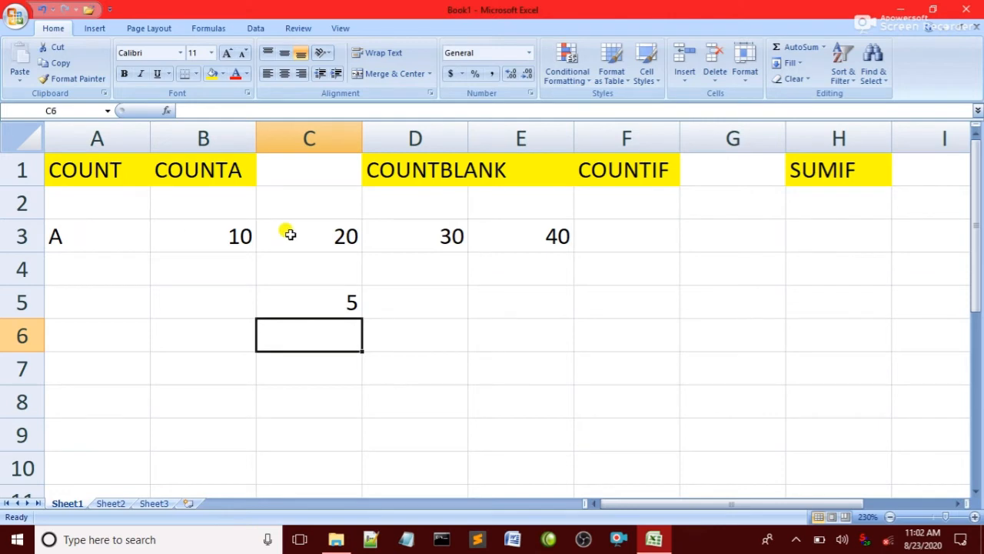
{"action": "left_click", "coordinate": [345, 306]}
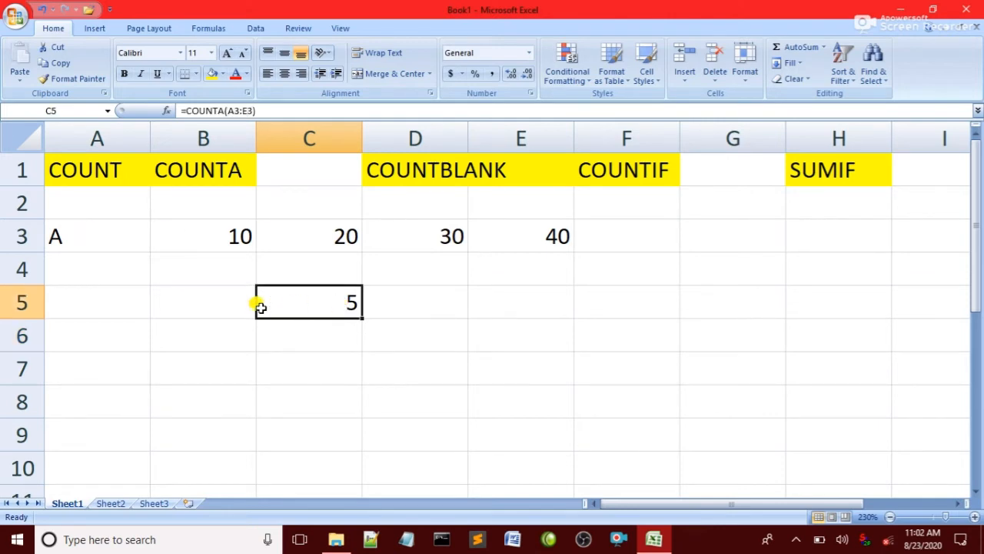
Step: Enter the formula =COUNTBLANK(A3:H3) in cell D5 and check it against the empty cells F3:H3
{"action": "left_click", "coordinate": [414, 297]}
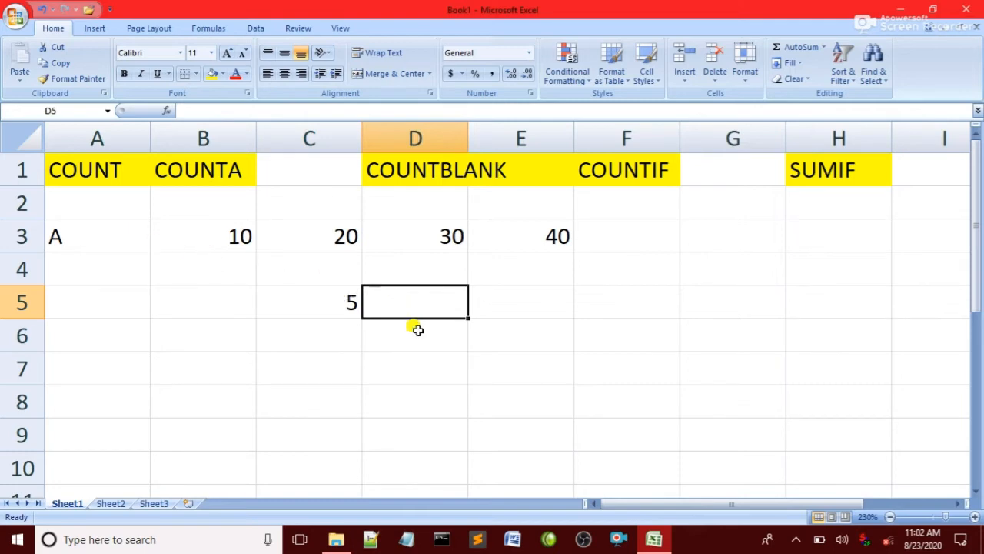
{"action": "type", "text": "=COUN"}
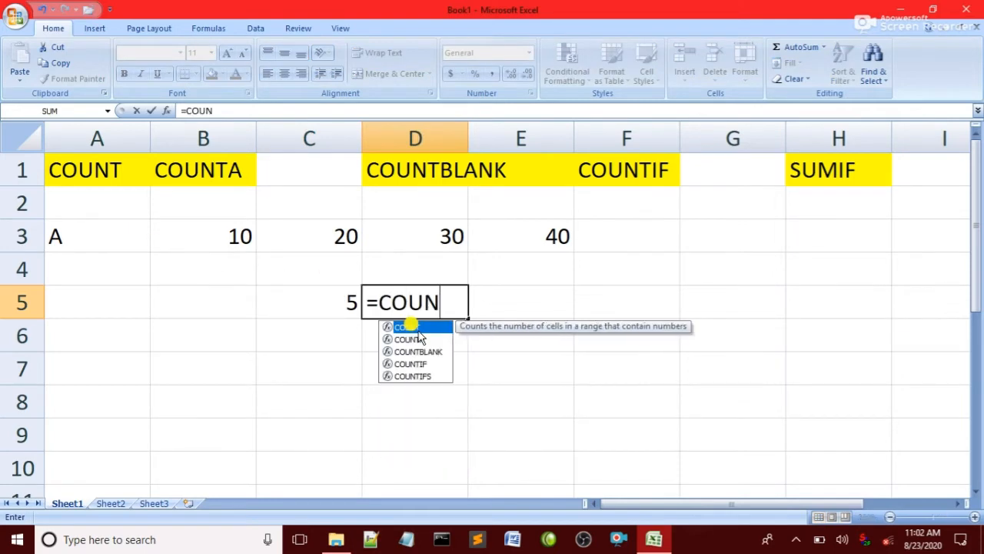
{"action": "type", "text": "TBLANK"}
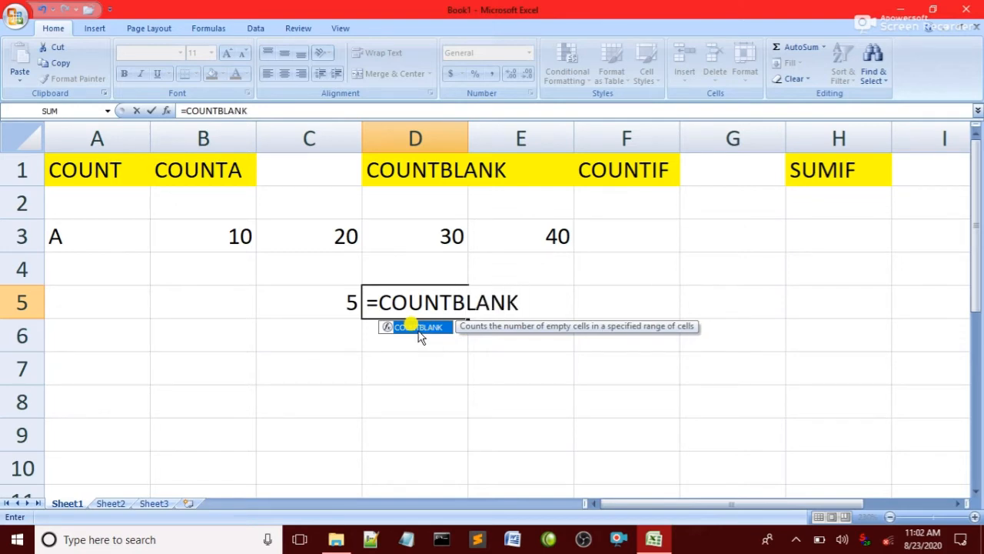
{"action": "double_click", "coordinate": [419, 328]}
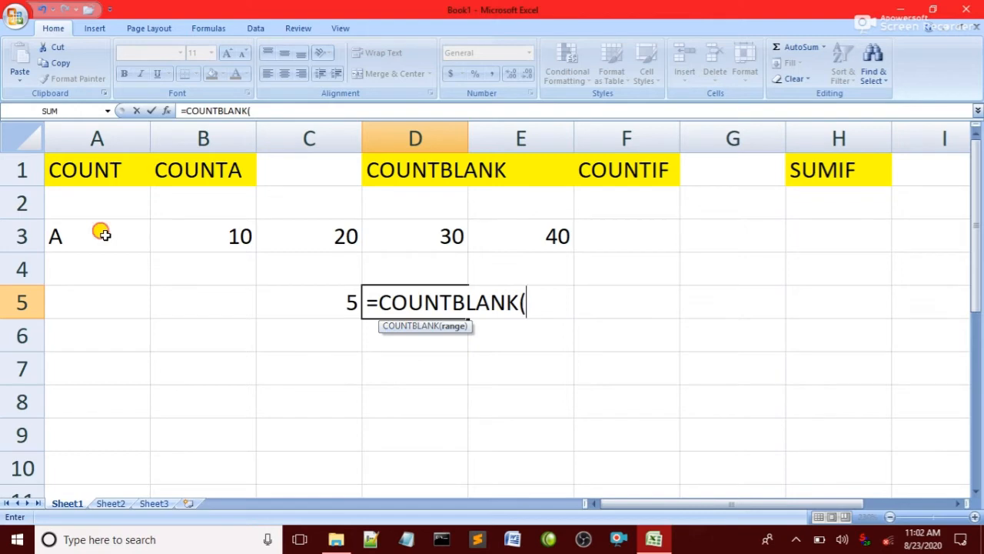
{"action": "left_click_drag", "start_coordinate": [102, 233], "coordinate": [871, 222]}
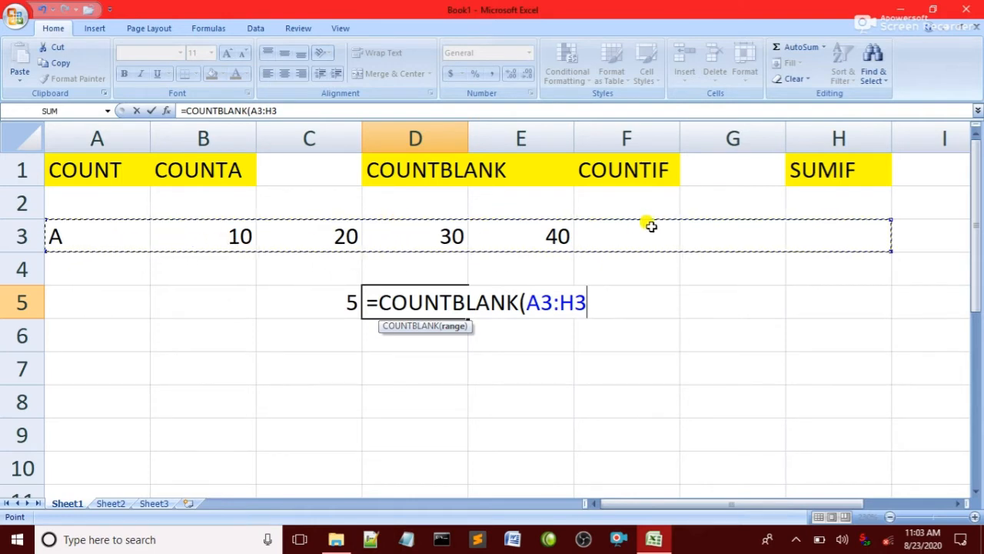
{"action": "type", "text": ")"}
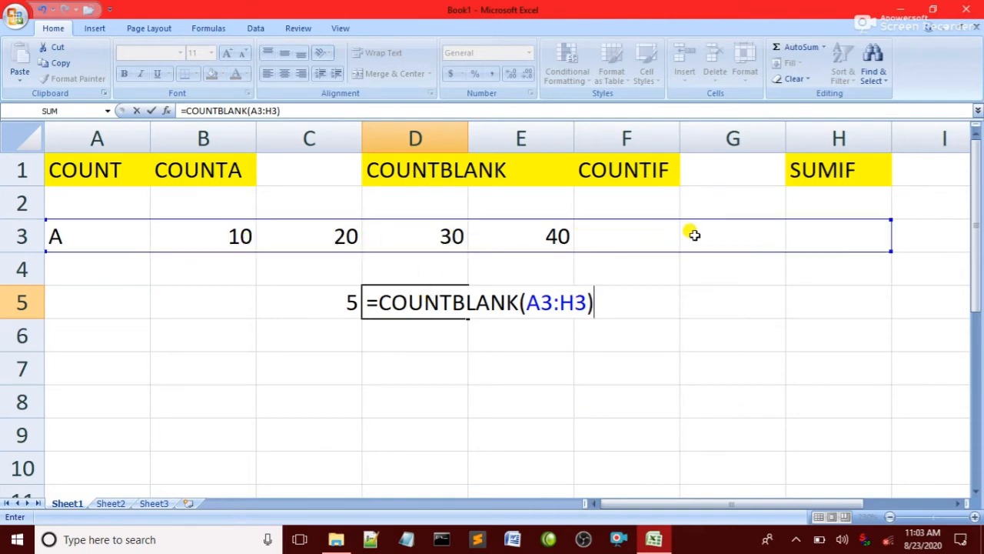
{"action": "key", "text": "Return"}
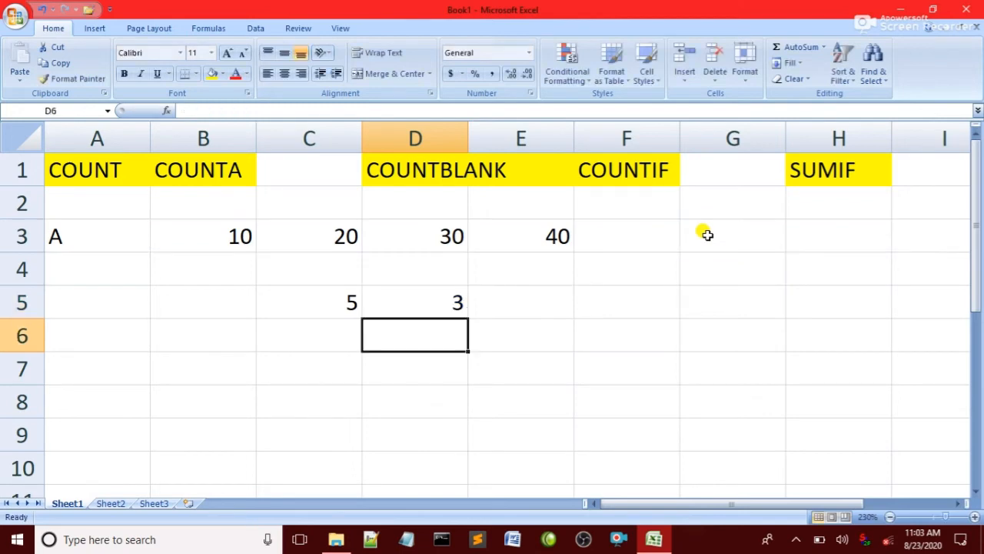
{"action": "left_click", "coordinate": [621, 236]}
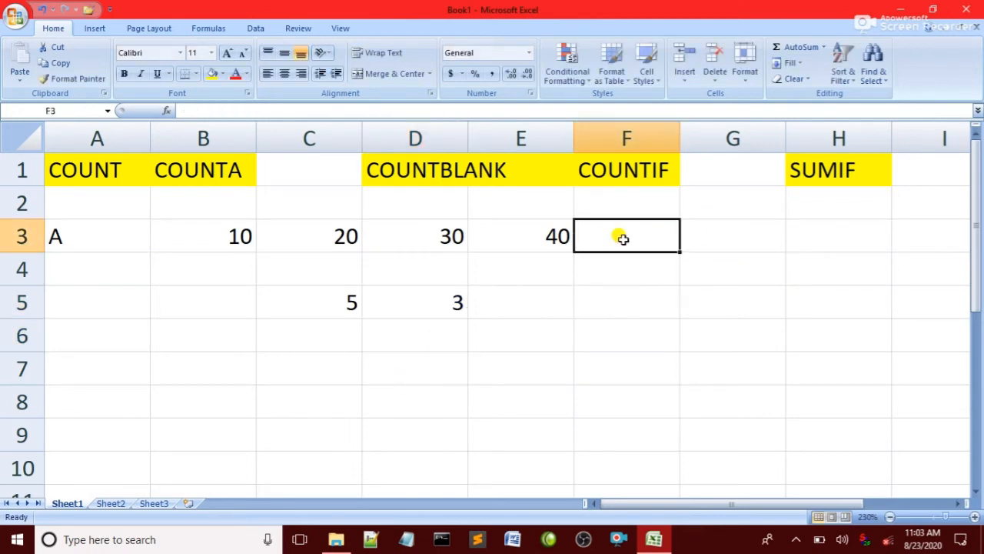
{"action": "left_click", "coordinate": [761, 231]}
{"action": "left_click", "coordinate": [834, 225]}
{"action": "left_click", "coordinate": [725, 237]}
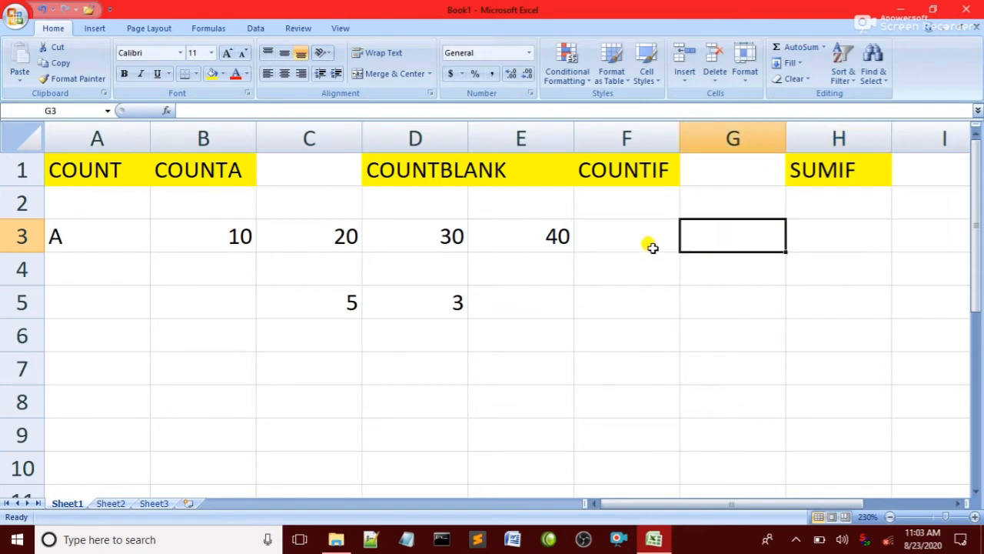
{"action": "left_click", "coordinate": [626, 244]}
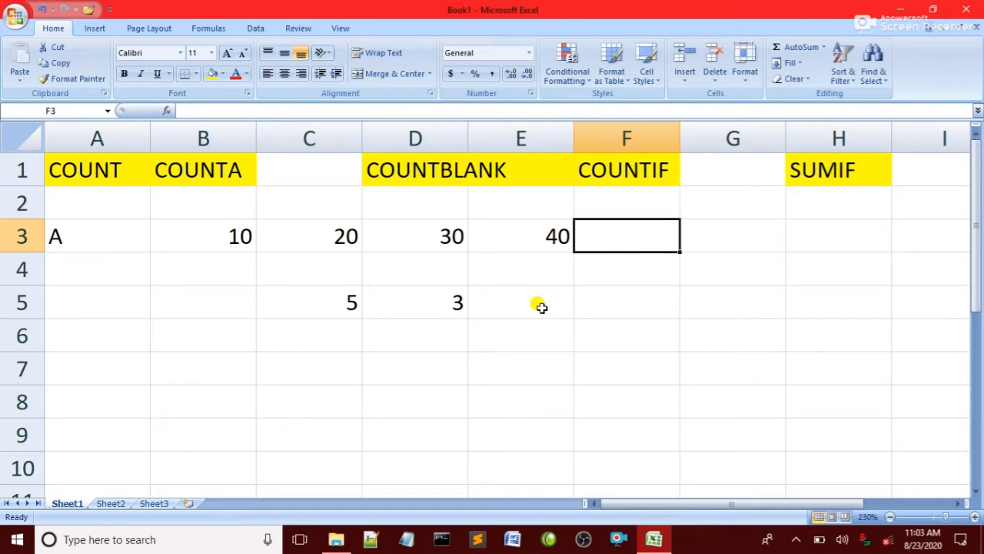
Step: Clear the range C5:E6 and begin a COUNTIF formula in cell C5
{"action": "left_click_drag", "start_coordinate": [538, 306], "coordinate": [294, 323]}
{"action": "key", "text": "Delete"}
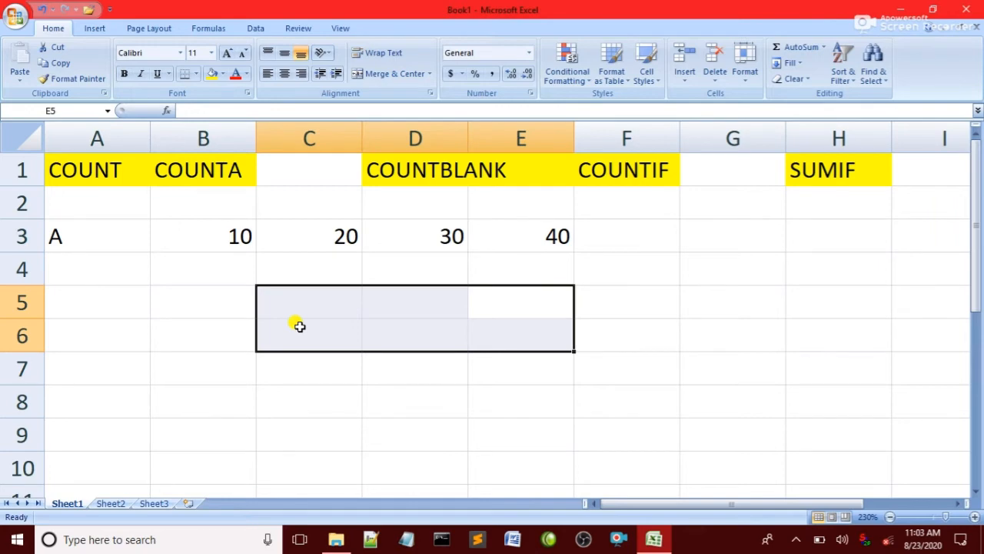
{"action": "left_click", "coordinate": [275, 308]}
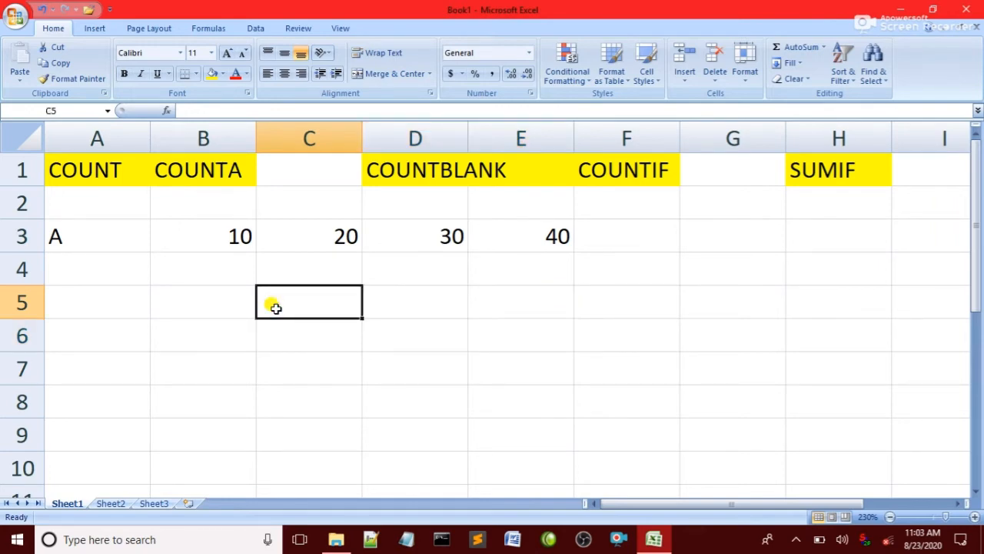
{"action": "type", "text": "="}
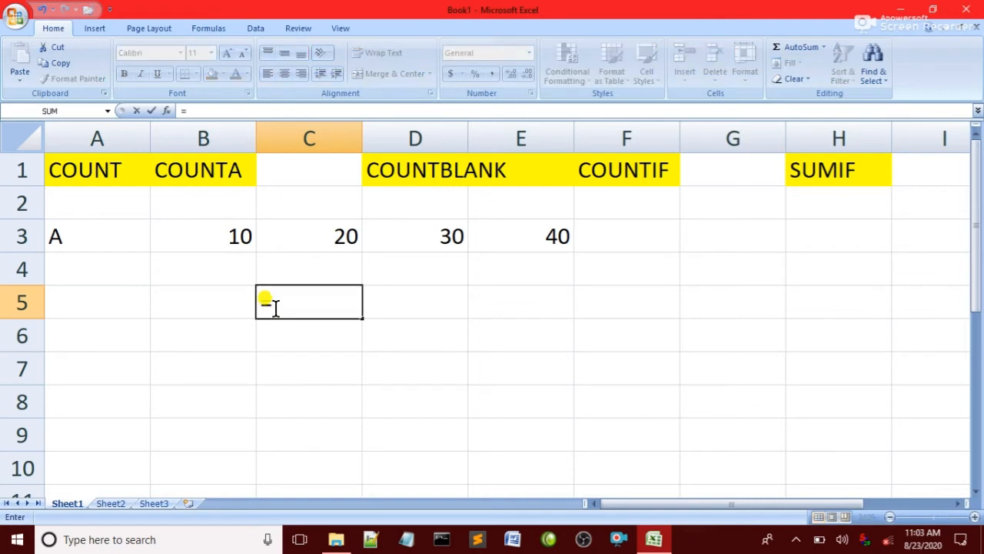
{"action": "type", "text": "COUM"}
{"action": "key", "text": "BackSpace"}
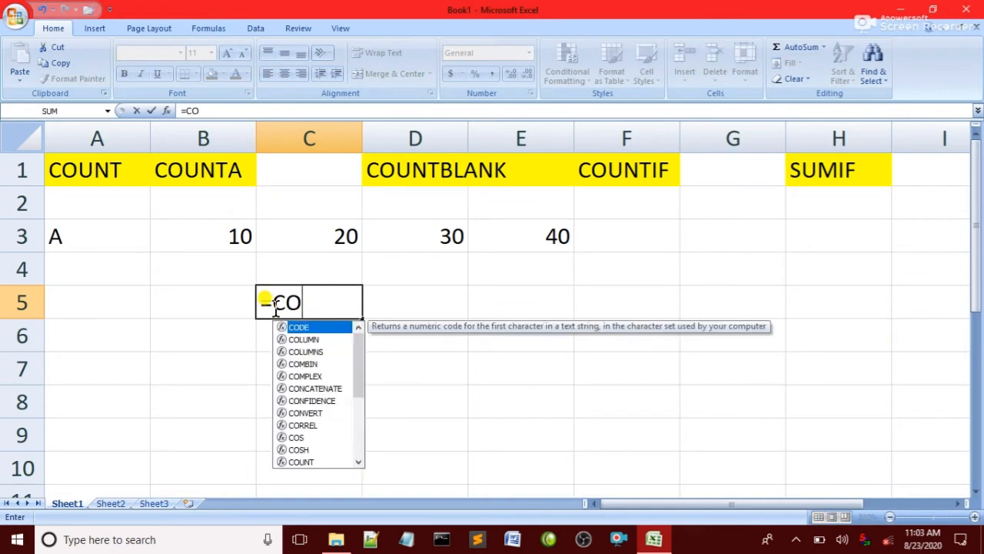
{"action": "type", "text": "UMT"}
{"action": "key", "text": "BackSpace"}
{"action": "key", "text": "BackSpace"}
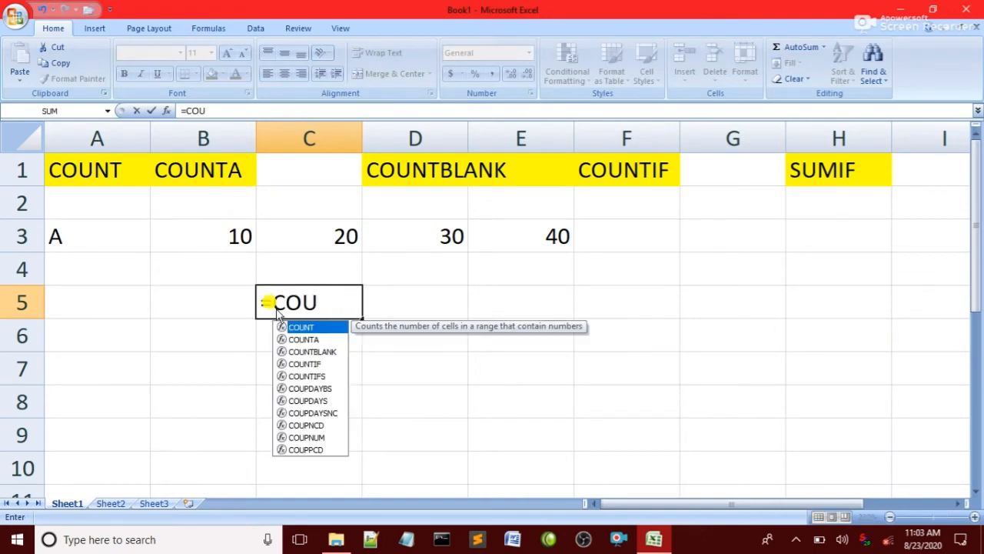
{"action": "type", "text": "NT"}
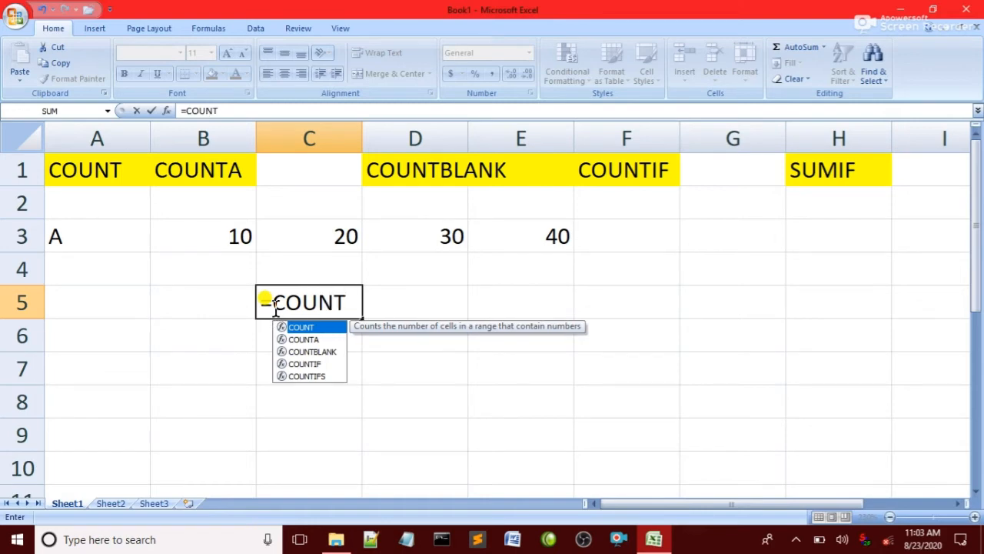
{"action": "type", "text": "IF"}
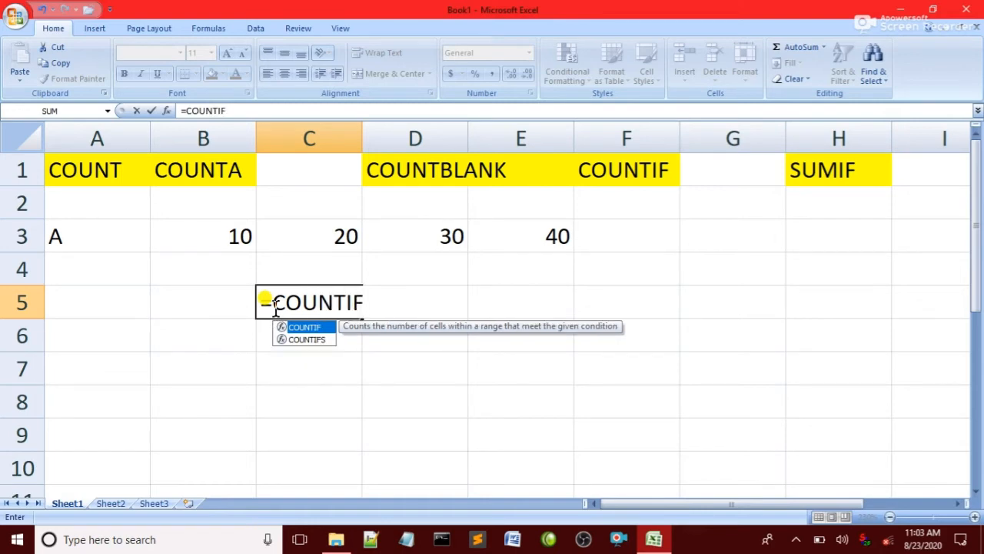
{"action": "type", "text": "("}
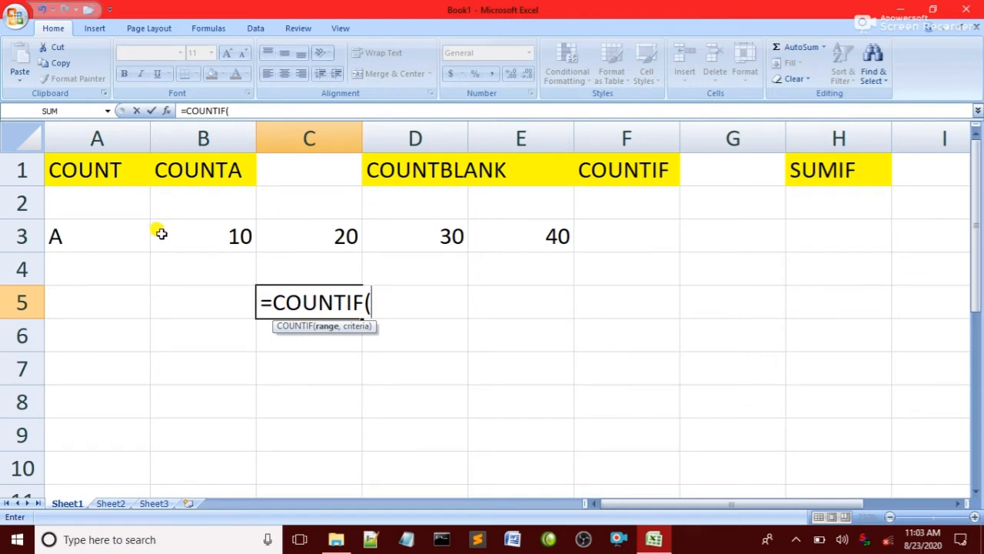
Step: Set the range argument of the COUNTIF formula in C5 to B3:E3
{"action": "left_click_drag", "start_coordinate": [162, 234], "coordinate": [538, 232]}
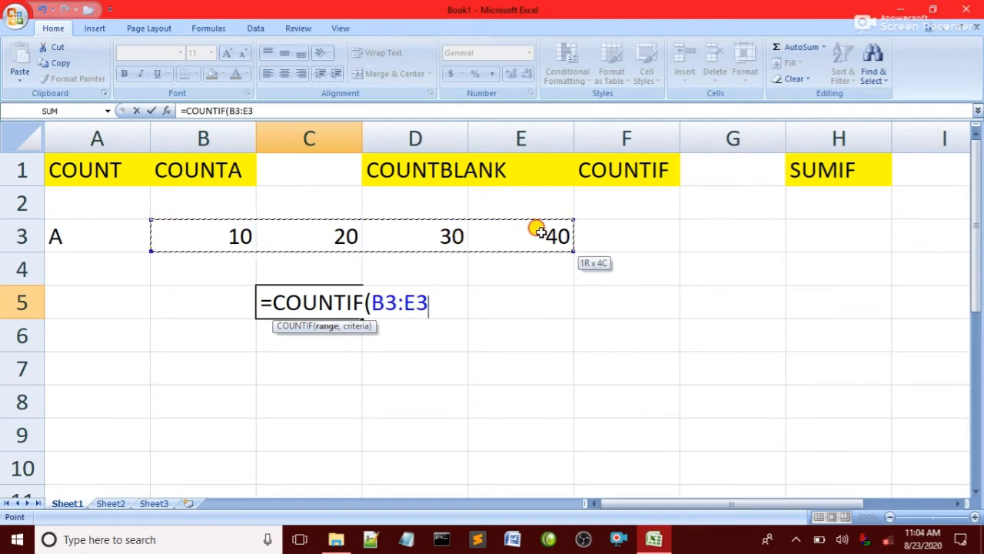
{"action": "left_click", "coordinate": [97, 235]}
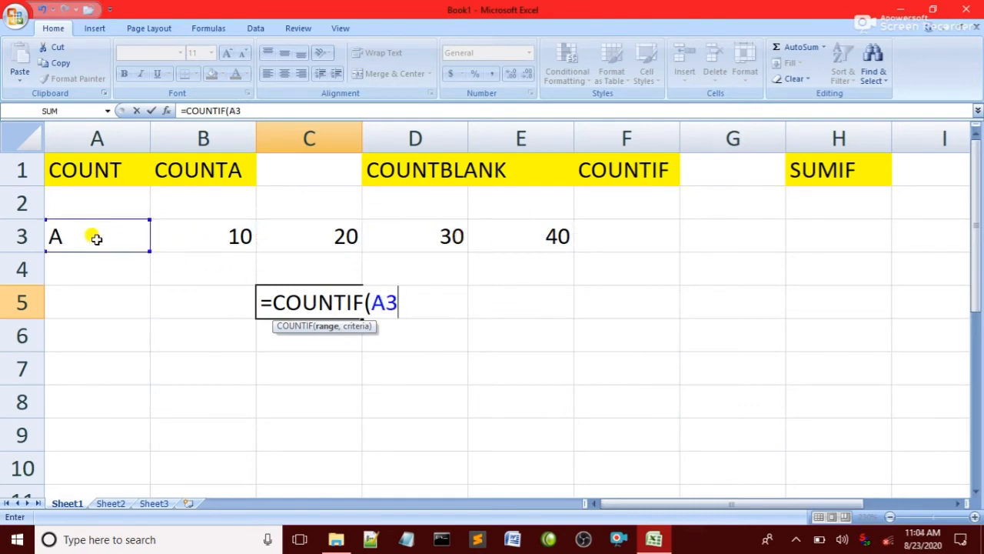
{"action": "key", "text": "Return"}
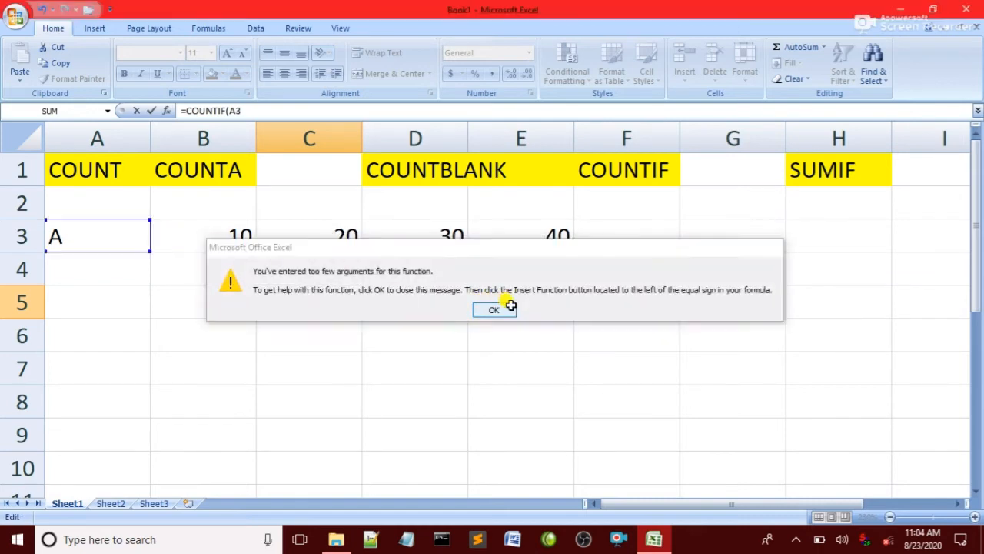
{"action": "left_click", "coordinate": [493, 309]}
{"action": "left_click_drag", "start_coordinate": [208, 249], "coordinate": [509, 227]}
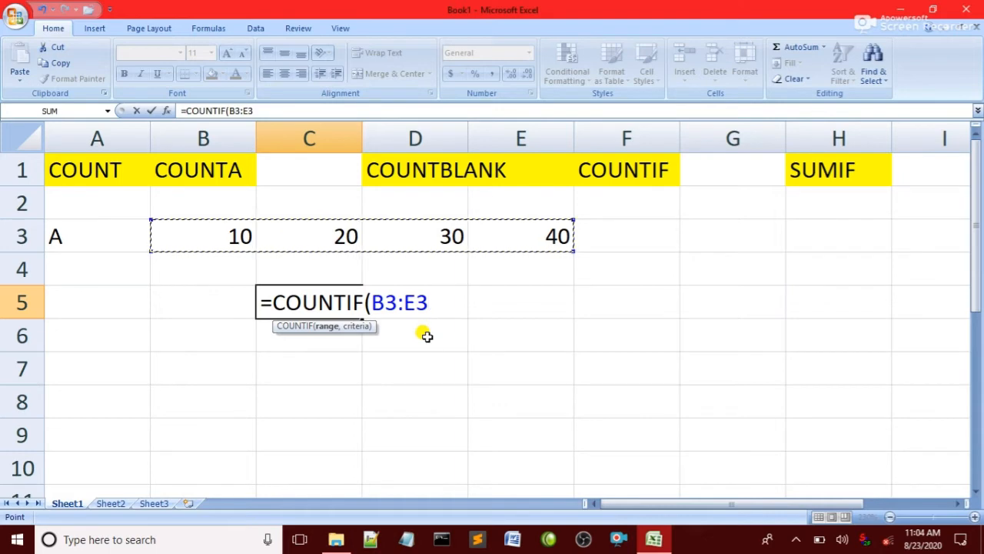
Step: Finish the COUNTIF formula in C5 with an empty-text criterion, accepting the proposed correction =COUNTIF(B3:E3,"")
{"action": "type", "text": ","}
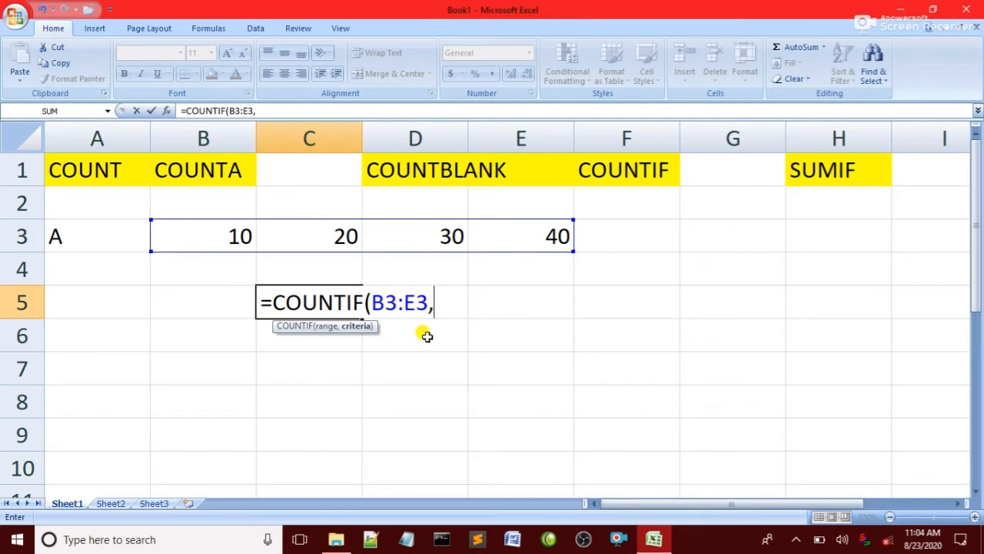
{"action": "type", "text": "\""}
{"action": "key", "text": "Return"}
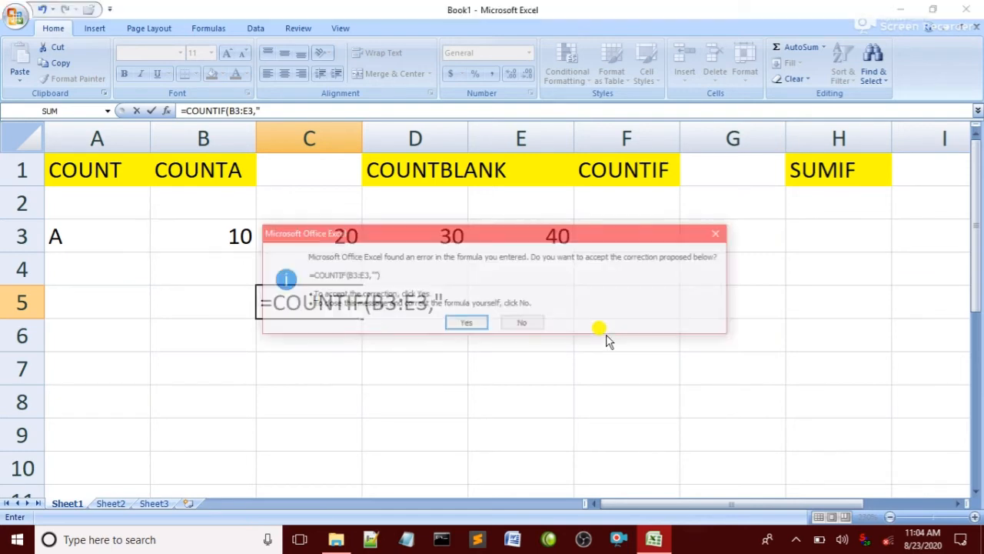
{"action": "left_click", "coordinate": [538, 325]}
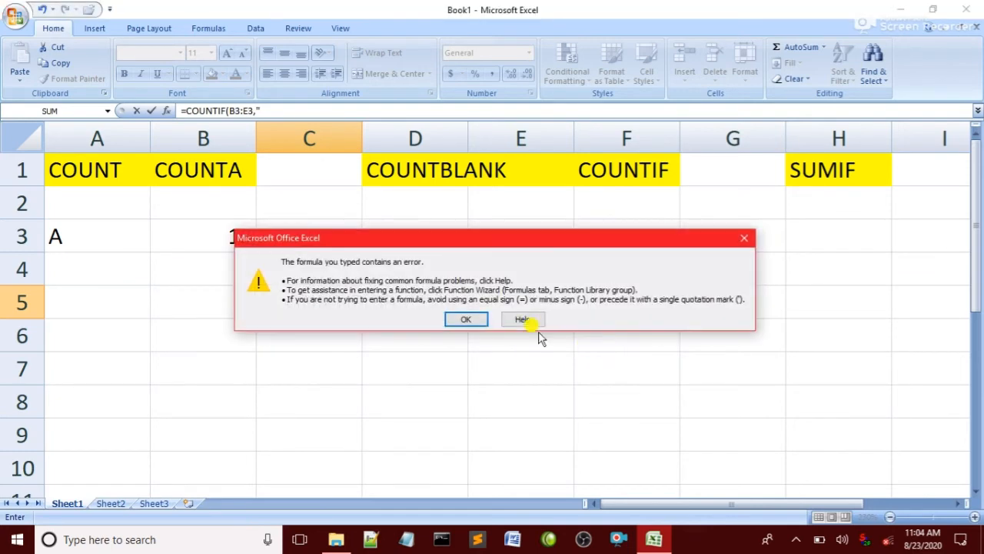
{"action": "left_click", "coordinate": [466, 319]}
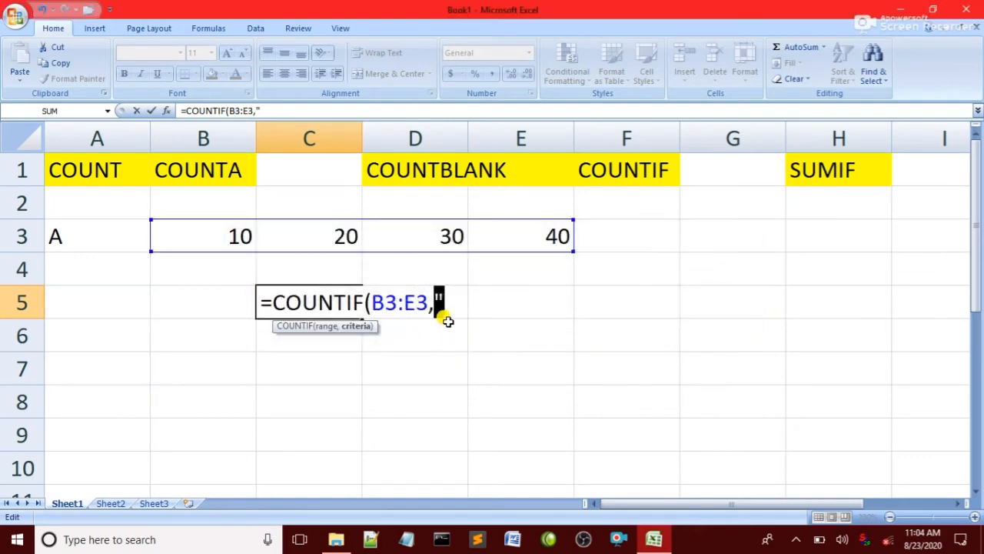
{"action": "key", "text": "Return"}
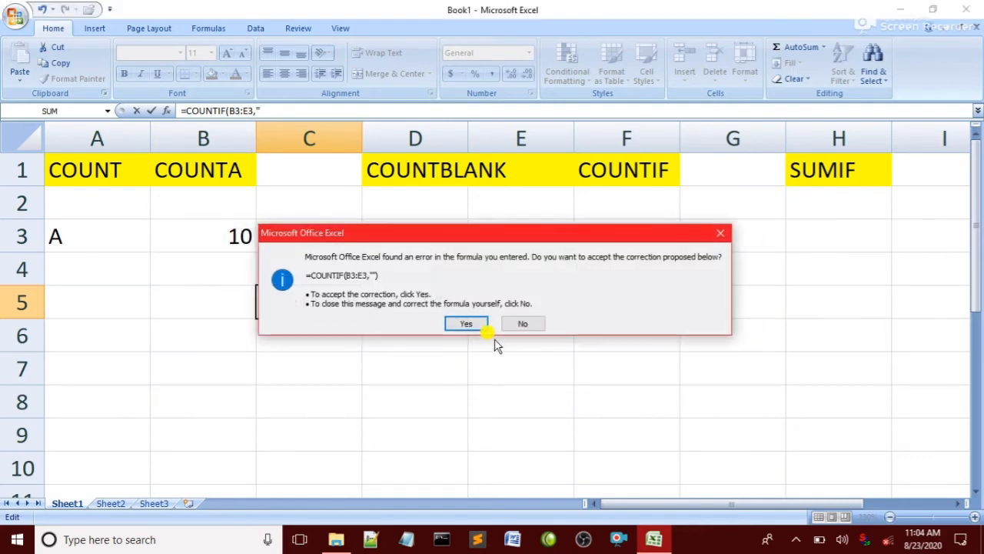
{"action": "left_click", "coordinate": [475, 326]}
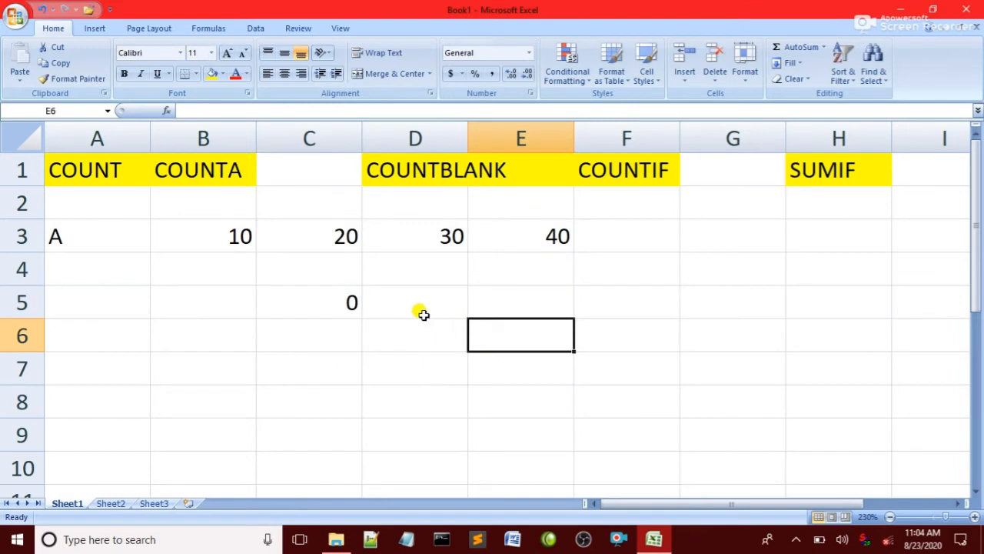
Step: Enter the formula =COUNTIF(B3:E3,">20") in cell D5
{"action": "left_click", "coordinate": [422, 312]}
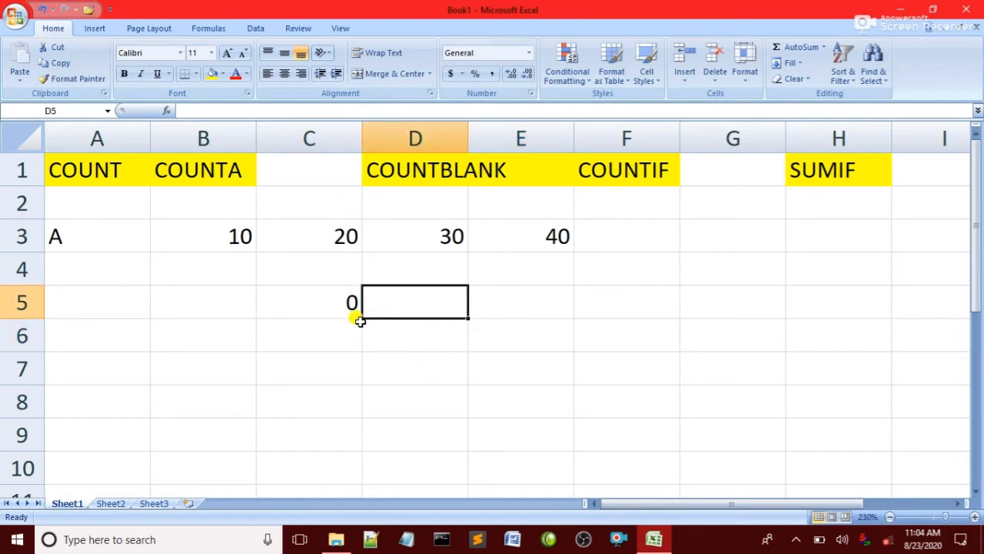
{"action": "type", "text": "="}
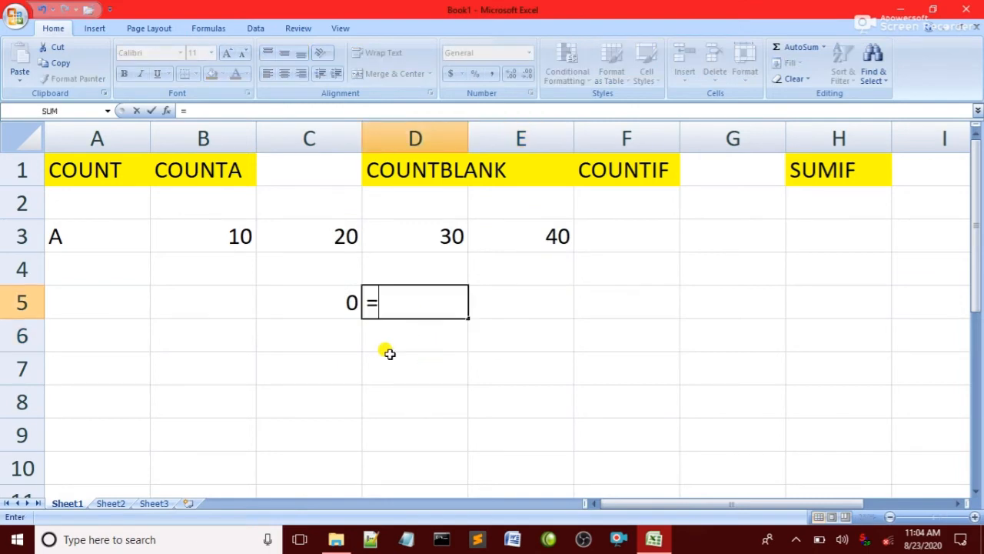
{"action": "type", "text": "COUNT"}
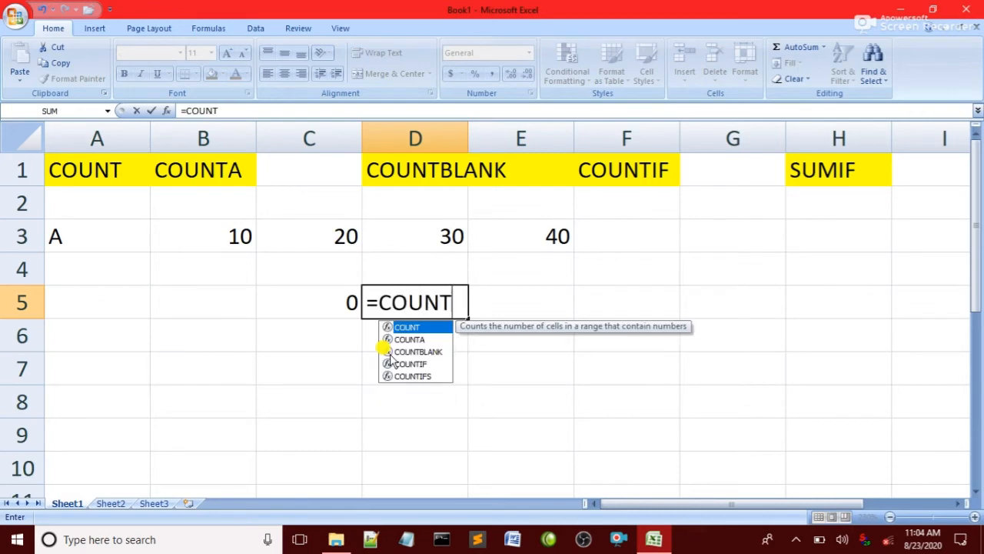
{"action": "type", "text": "IF"}
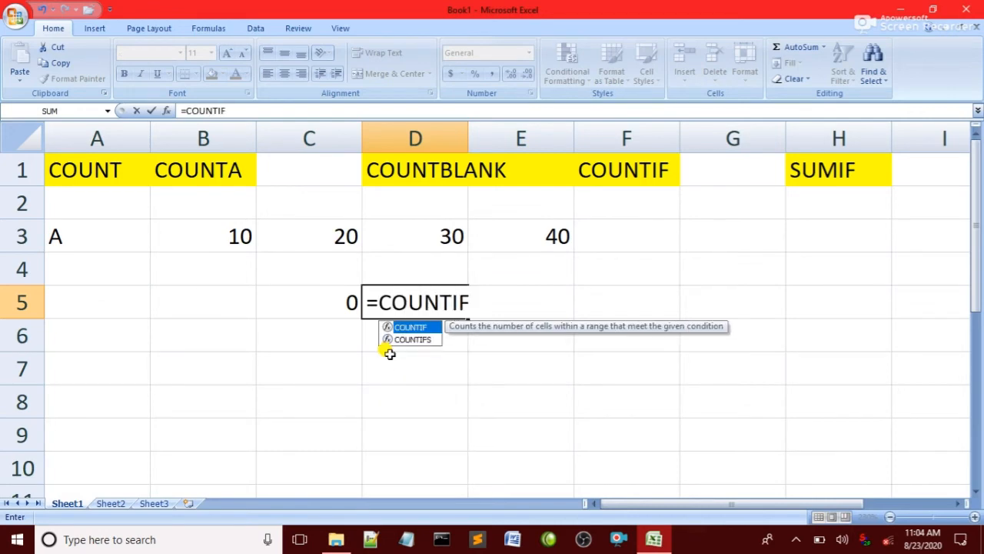
{"action": "type", "text": "("}
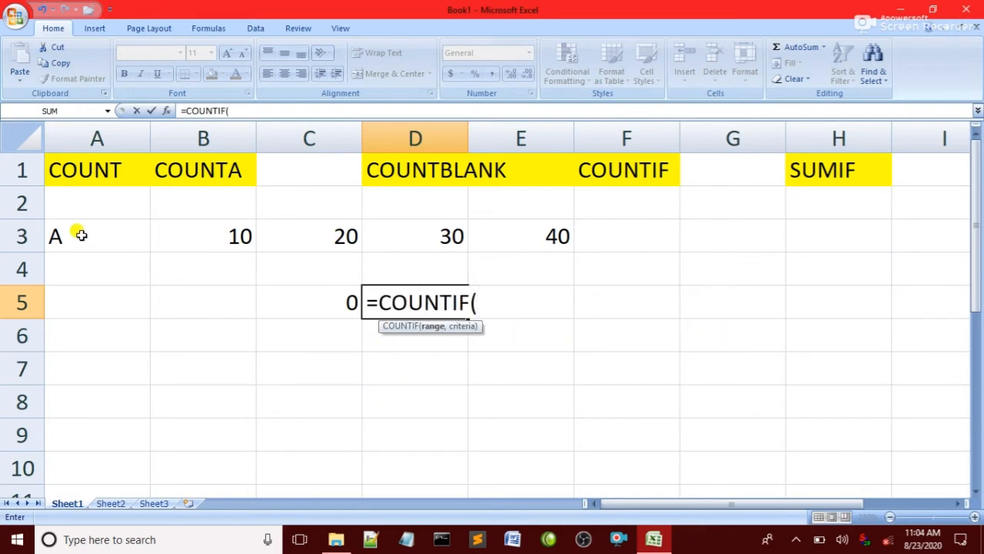
{"action": "left_click_drag", "start_coordinate": [153, 238], "coordinate": [526, 244]}
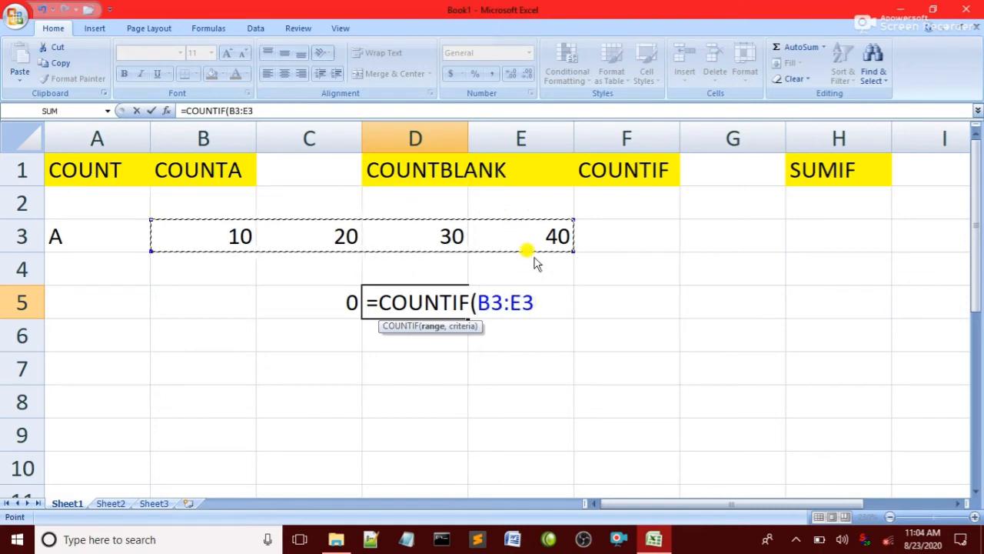
{"action": "type", "text": ","}
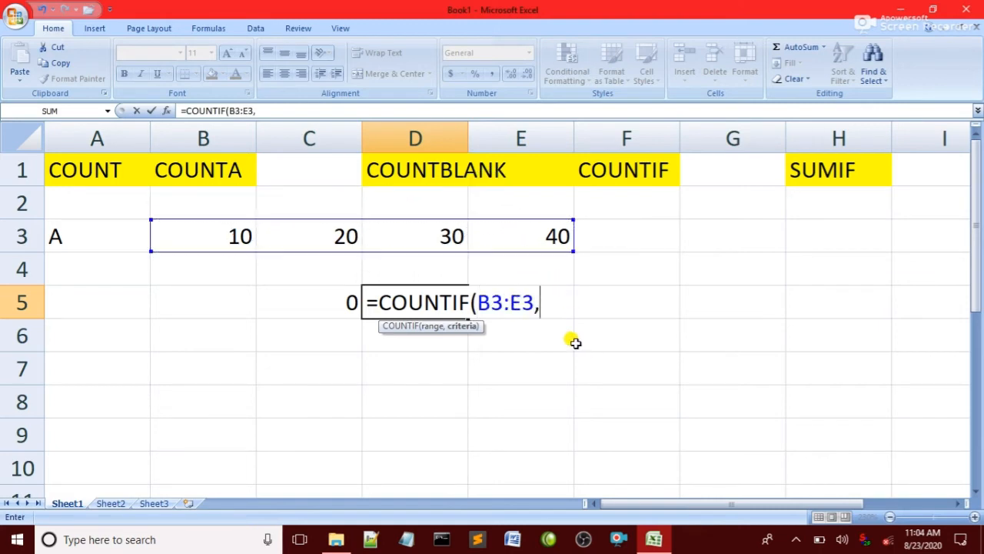
{"action": "type", "text": "\""}
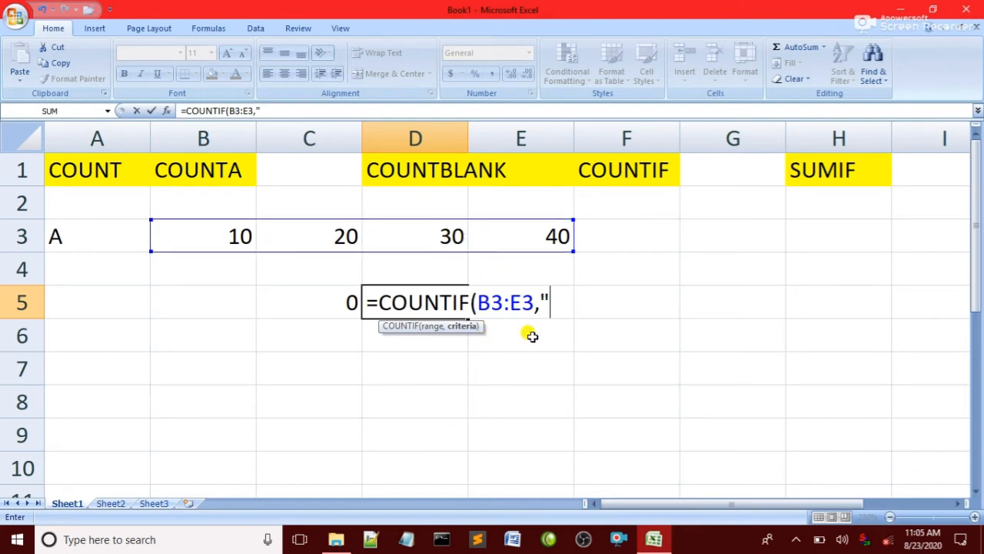
{"action": "type", "text": "."}
{"action": "key", "text": "BackSpace"}
{"action": "type", "text": ">20"}
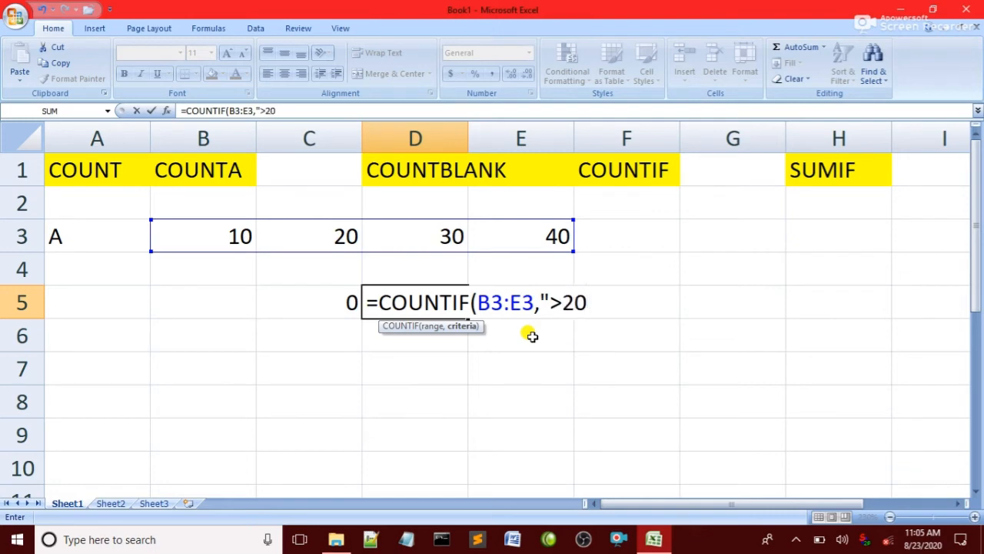
{"action": "type", "text": "\")"}
{"action": "key", "text": "Return"}
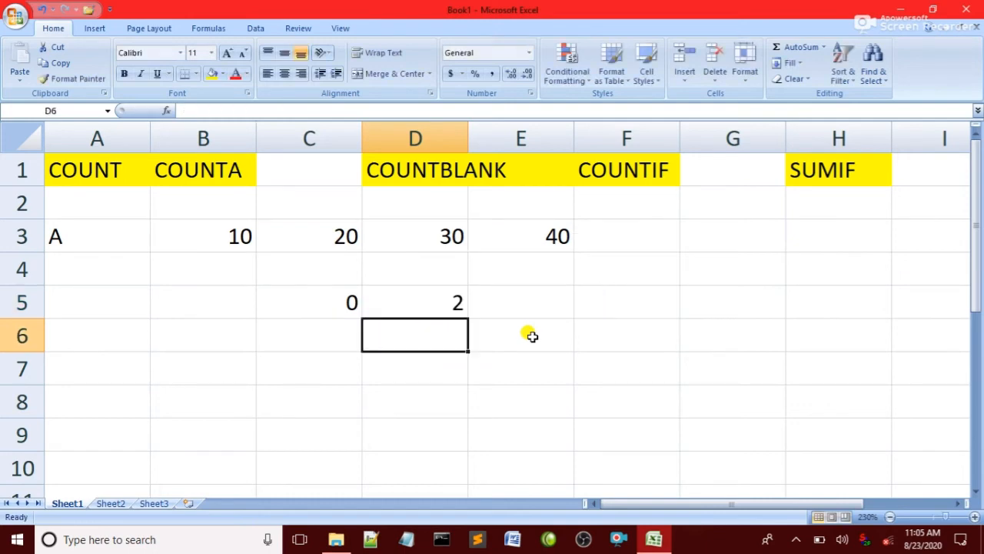
Step: Check the values in D3 and E3 against the greater-than-20 criterion of the COUNTIF formula
{"action": "left_click", "coordinate": [419, 234]}
{"action": "left_click", "coordinate": [520, 241]}
{"action": "left_click", "coordinate": [433, 240]}
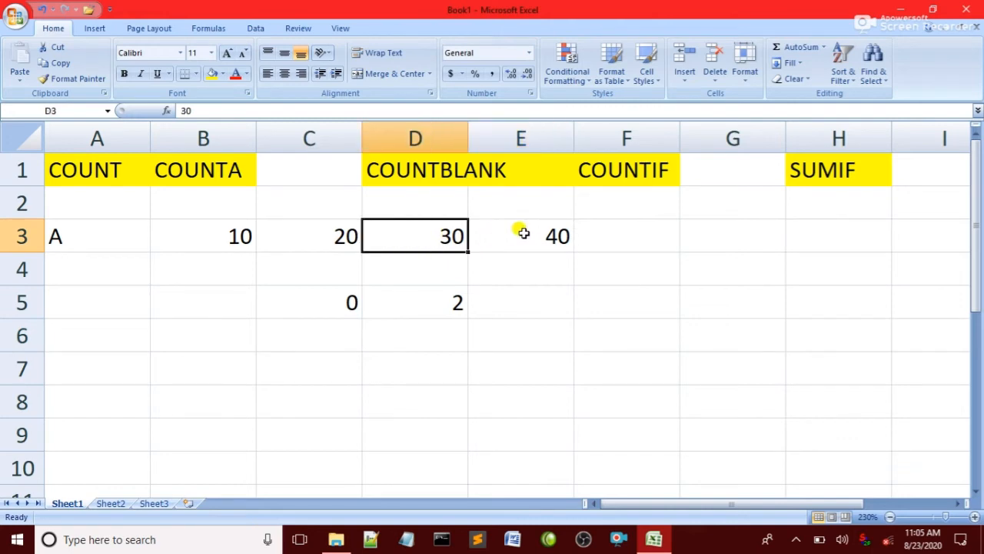
{"action": "left_click", "coordinate": [519, 231]}
{"action": "left_click", "coordinate": [445, 244]}
{"action": "left_click", "coordinate": [498, 241]}
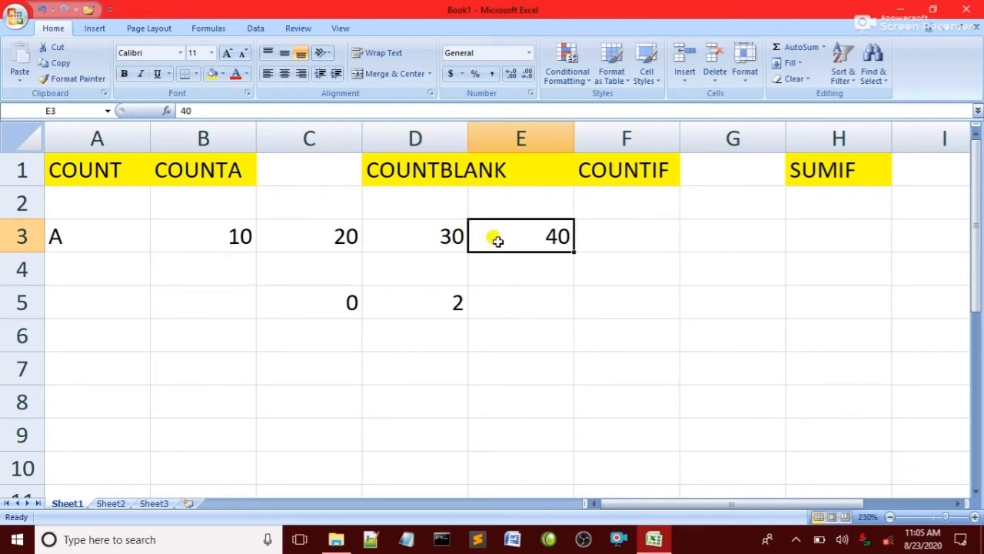
{"action": "left_click", "coordinate": [442, 237]}
{"action": "left_click", "coordinate": [527, 242]}
Step: Replace the formula in D5 with =COUNTIF(B3:E3,"<20")
{"action": "left_click", "coordinate": [413, 311]}
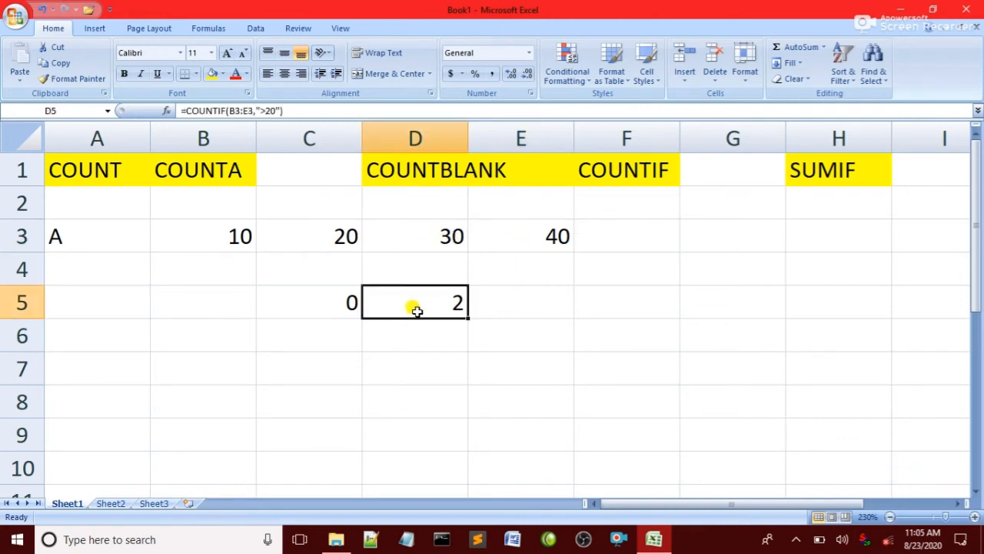
{"action": "type", "text": "="}
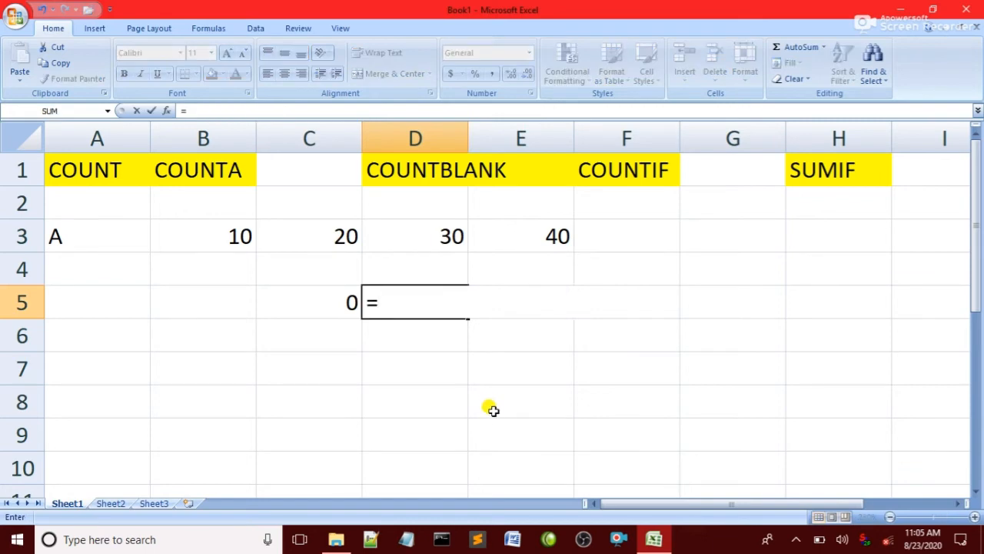
{"action": "type", "text": "COUNT"}
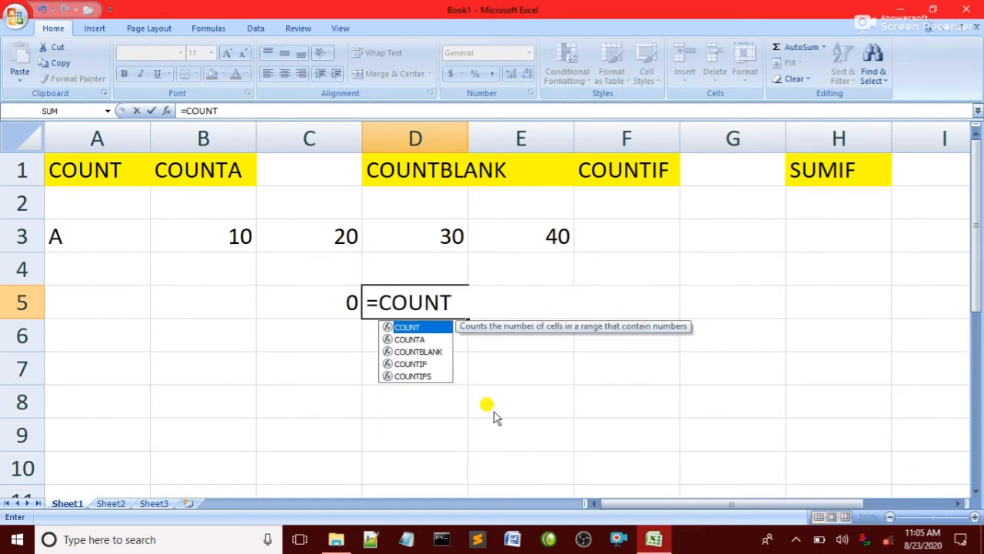
{"action": "type", "text": "IF"}
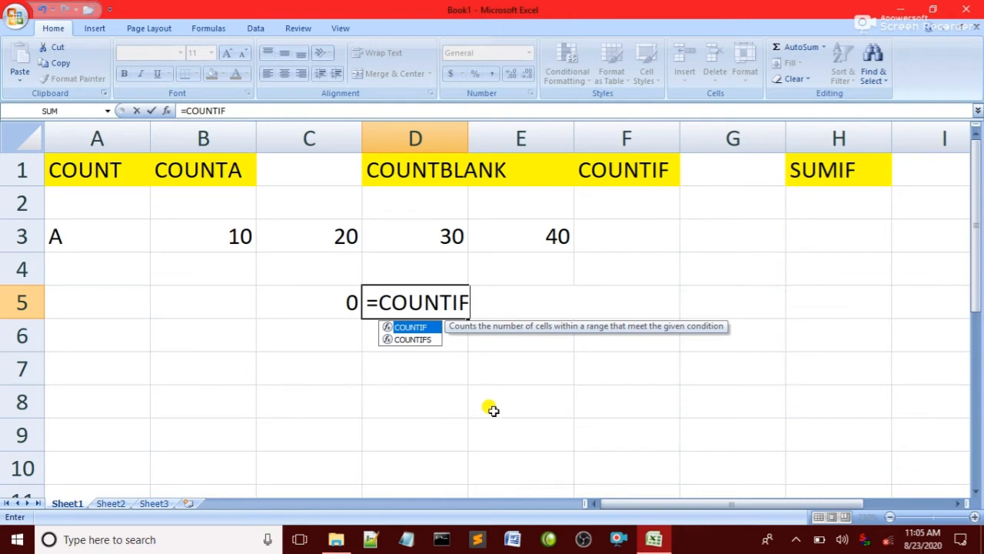
{"action": "type", "text": "("}
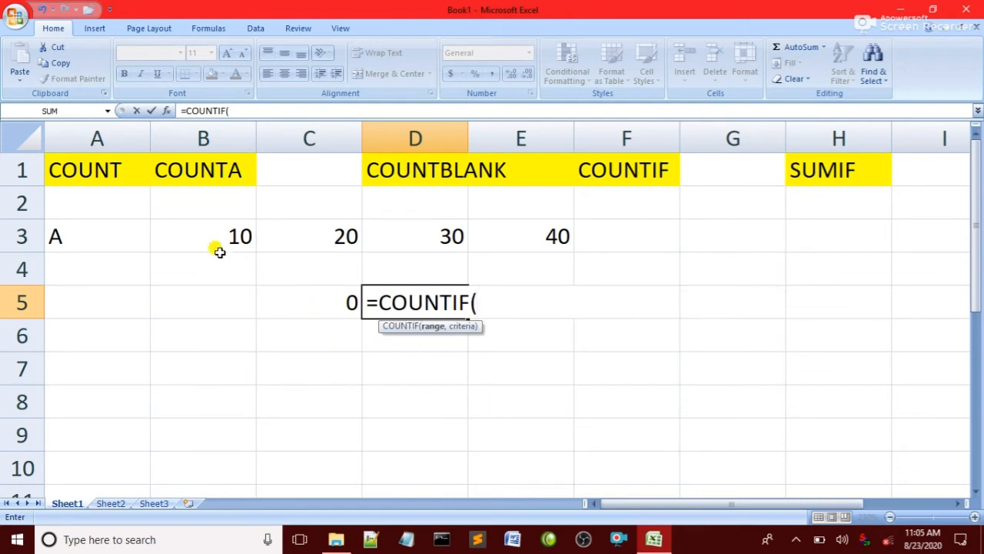
{"action": "left_click_drag", "start_coordinate": [219, 251], "coordinate": [539, 245]}
{"action": "type", "text": ",\""}
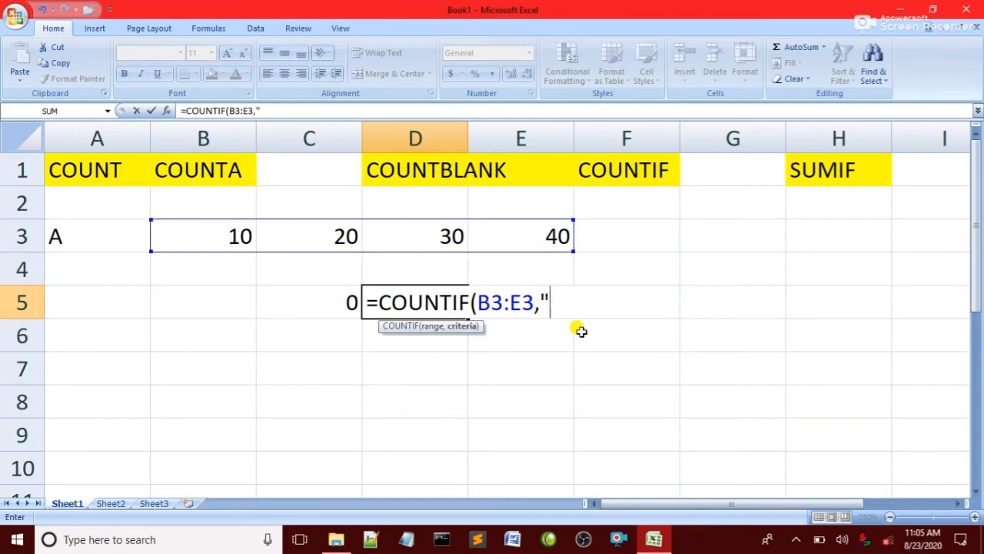
{"action": "type", "text": "<20"}
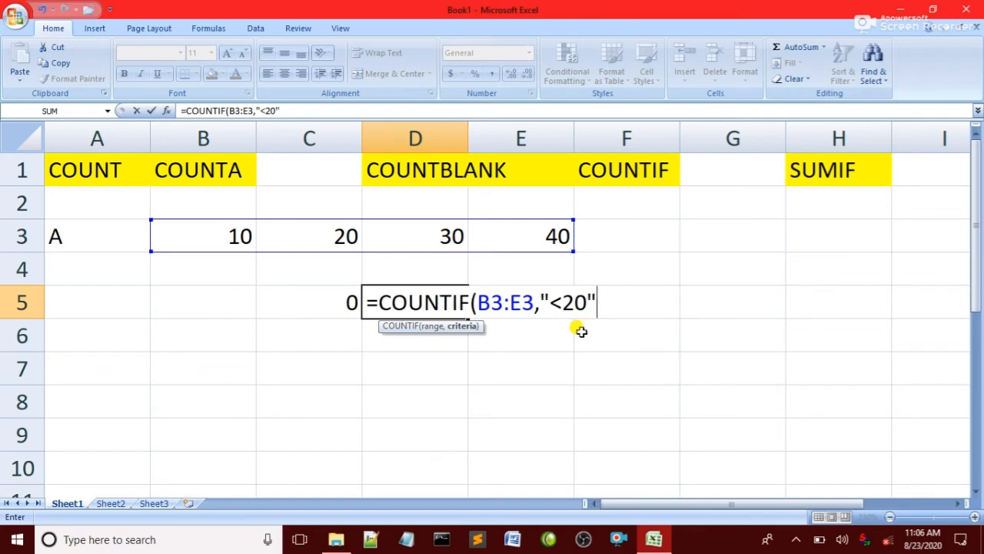
{"action": "key", "text": "Return"}
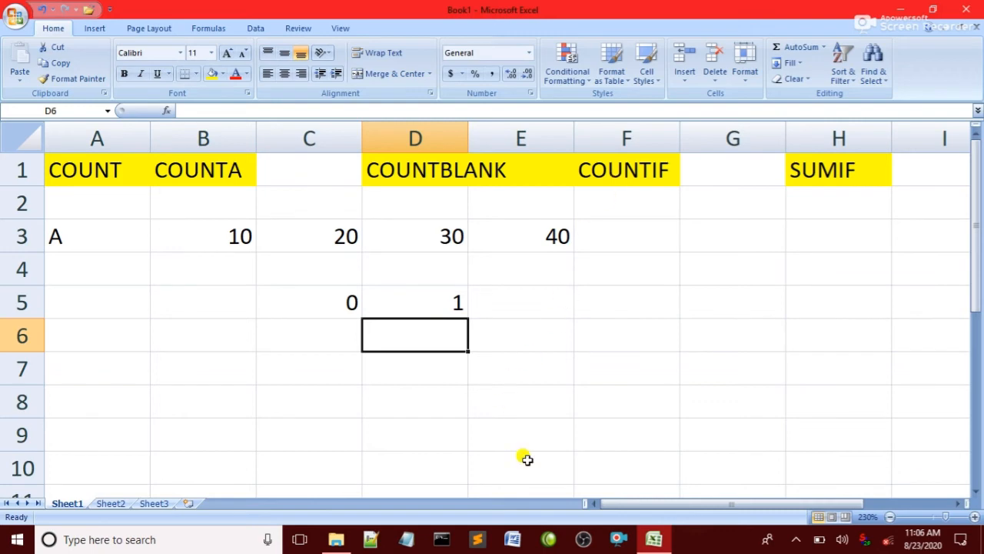
Step: Fill cells B4 to F4 with the letters A, S, H, S and H
{"action": "left_click", "coordinate": [219, 274]}
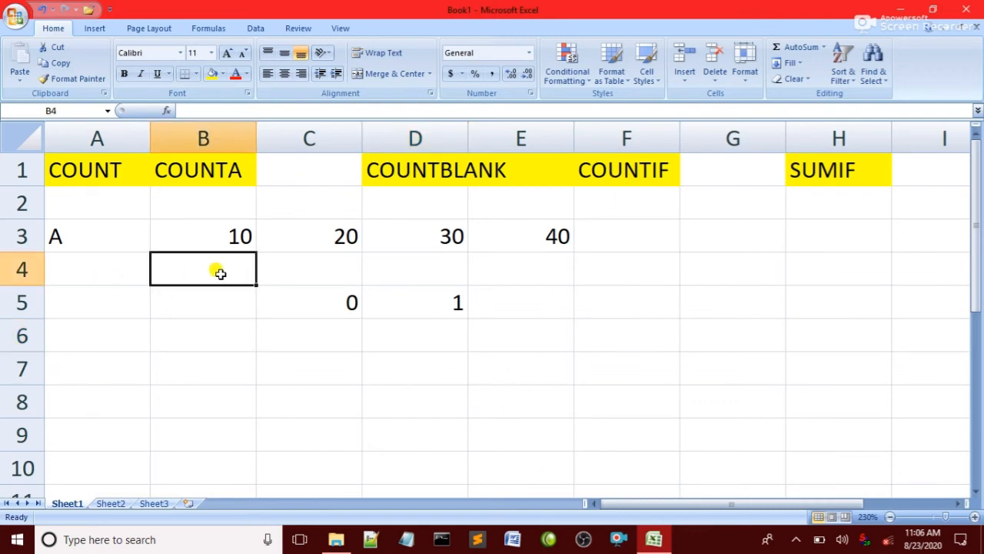
{"action": "type", "text": "A"}
{"action": "left_click", "coordinate": [326, 274]}
{"action": "type", "text": "S"}
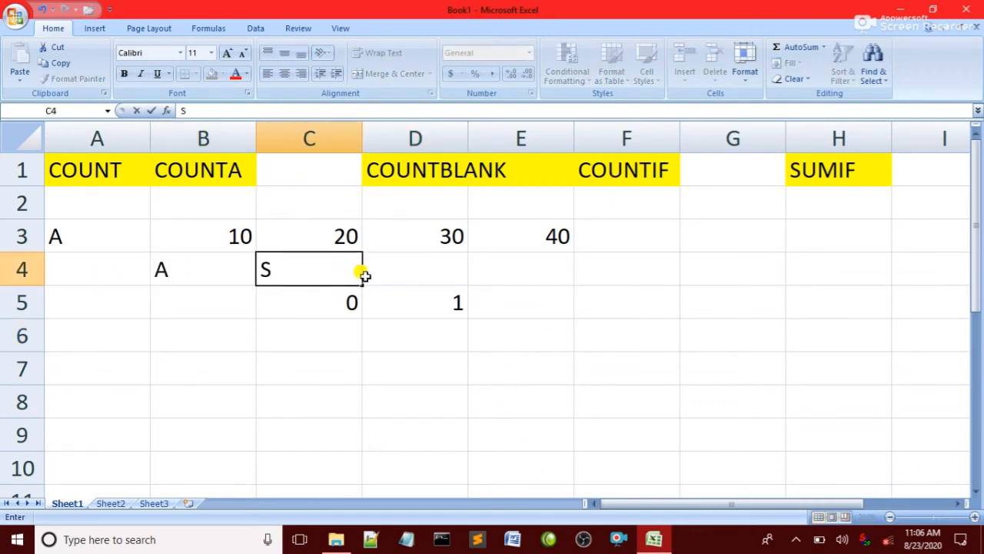
{"action": "left_click", "coordinate": [389, 270]}
{"action": "type", "text": "H"}
{"action": "left_click", "coordinate": [513, 275]}
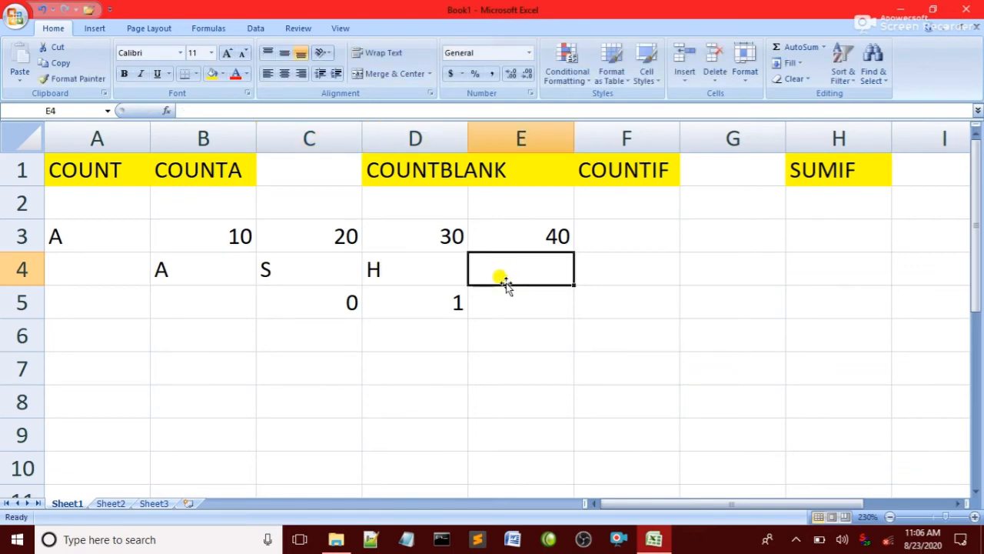
{"action": "type", "text": "S"}
{"action": "left_click", "coordinate": [623, 267]}
{"action": "type", "text": "H"}
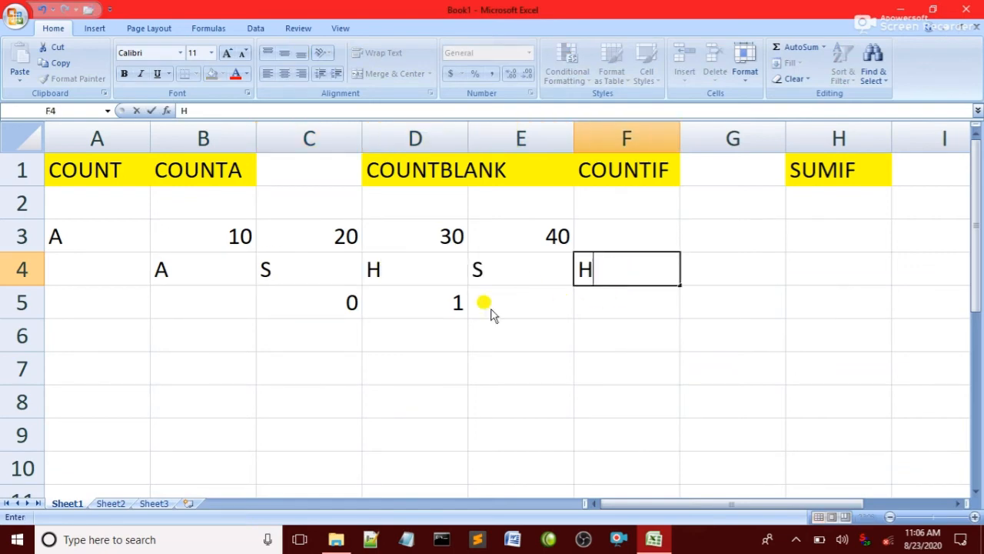
Step: Replace the formula in D5 with =COUNTIF(B4:F4,"H") to count the letter H in row 4
{"action": "double_click", "coordinate": [452, 302]}
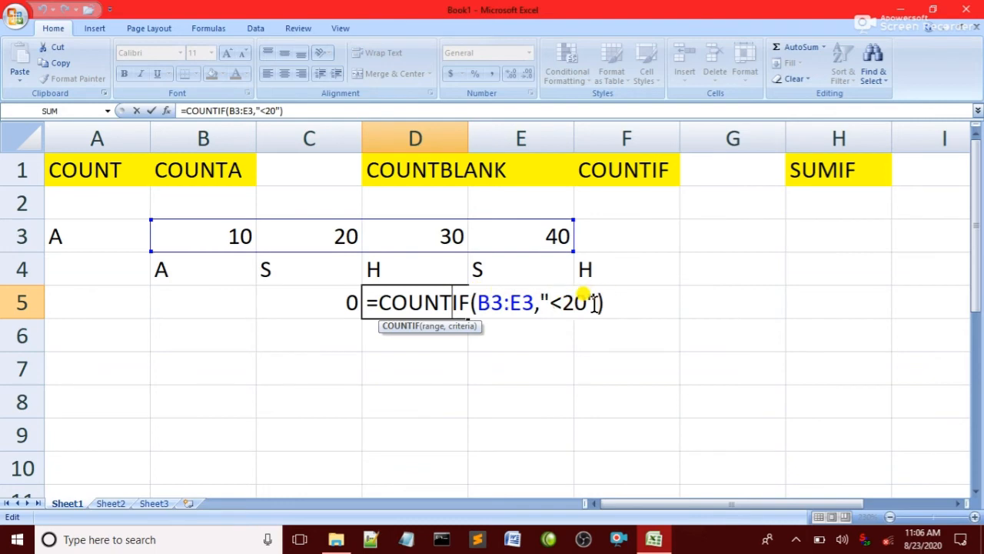
{"action": "left_click_drag", "start_coordinate": [593, 302], "coordinate": [478, 302]}
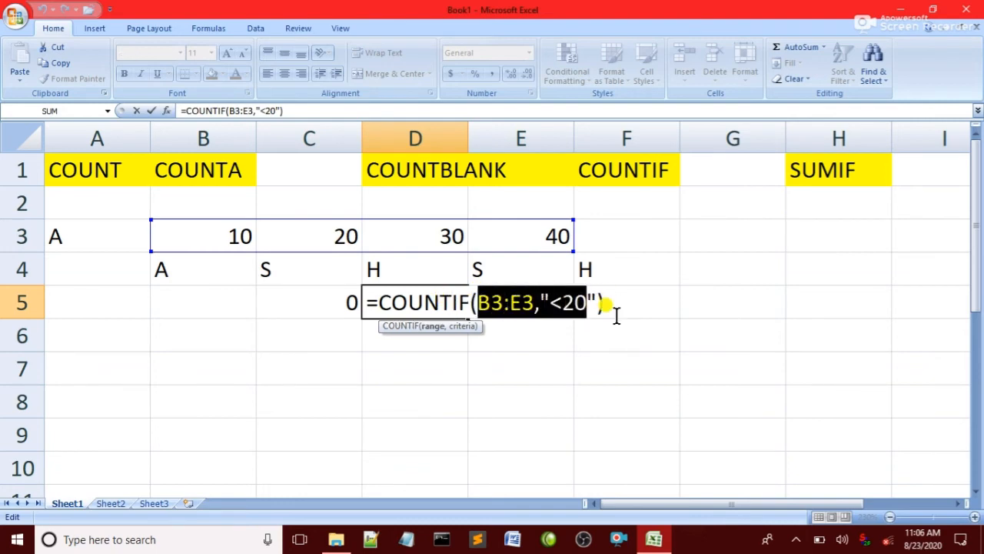
{"action": "key", "text": "BackSpace"}
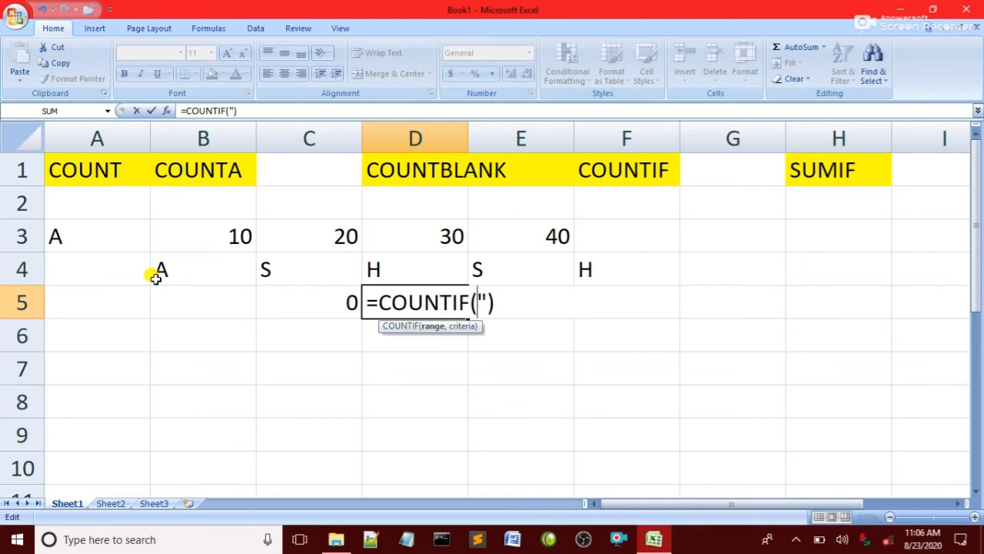
{"action": "left_click_drag", "start_coordinate": [189, 274], "coordinate": [580, 269]}
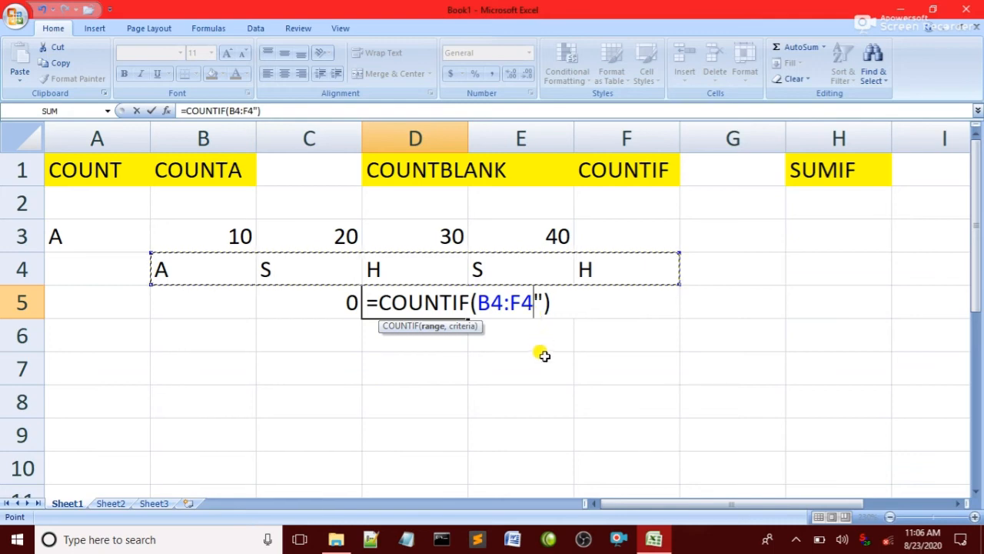
{"action": "type", "text": ","}
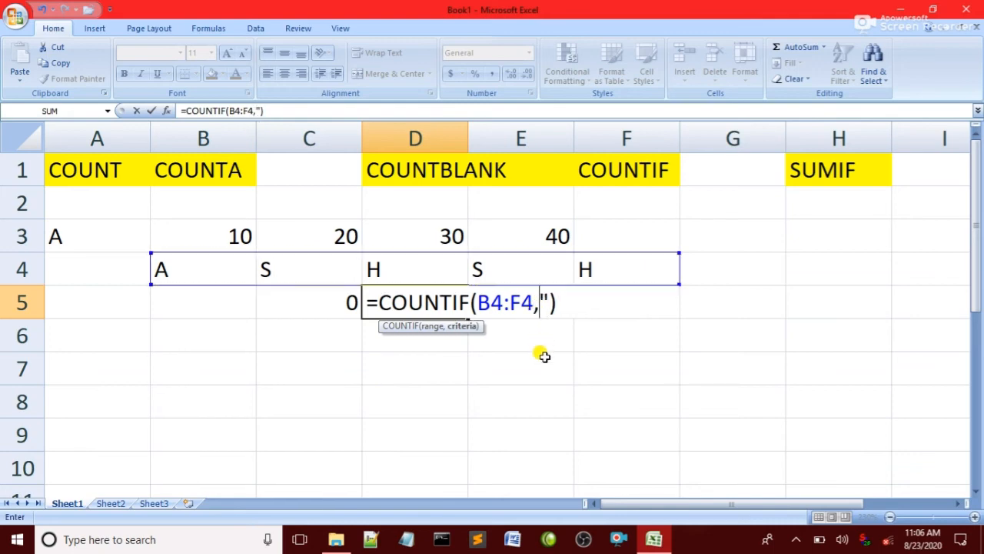
{"action": "type", "text": "E5"}
{"action": "key", "text": "BackSpace"}
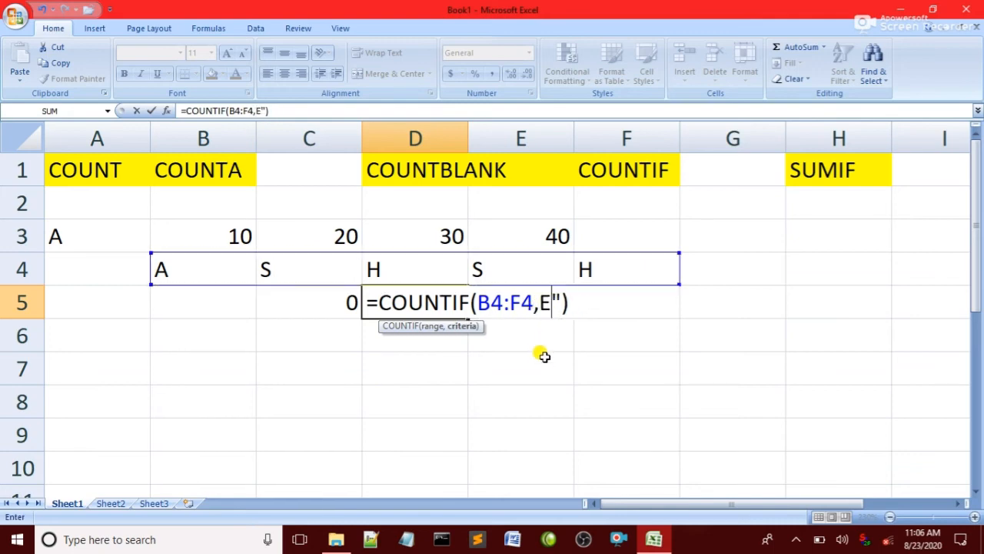
{"action": "key", "text": "BackSpace"}
{"action": "type", "text": "\""}
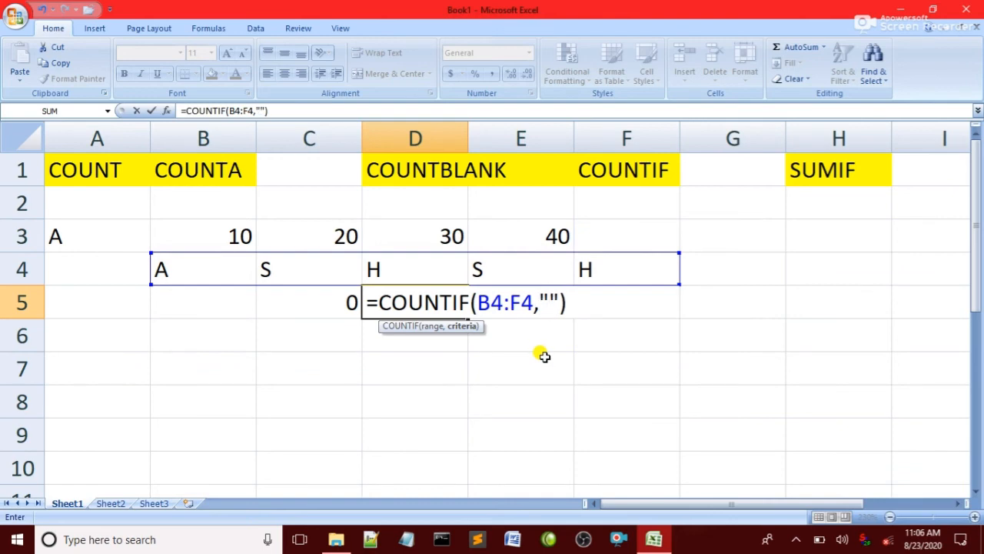
{"action": "key", "text": "Left"}
{"action": "type", "text": "H"}
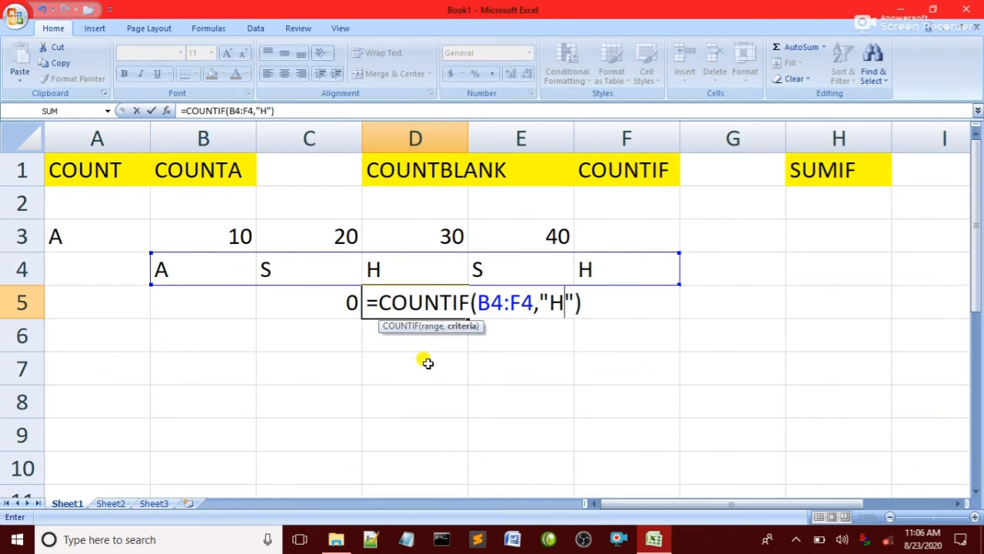
{"action": "key", "text": "Return"}
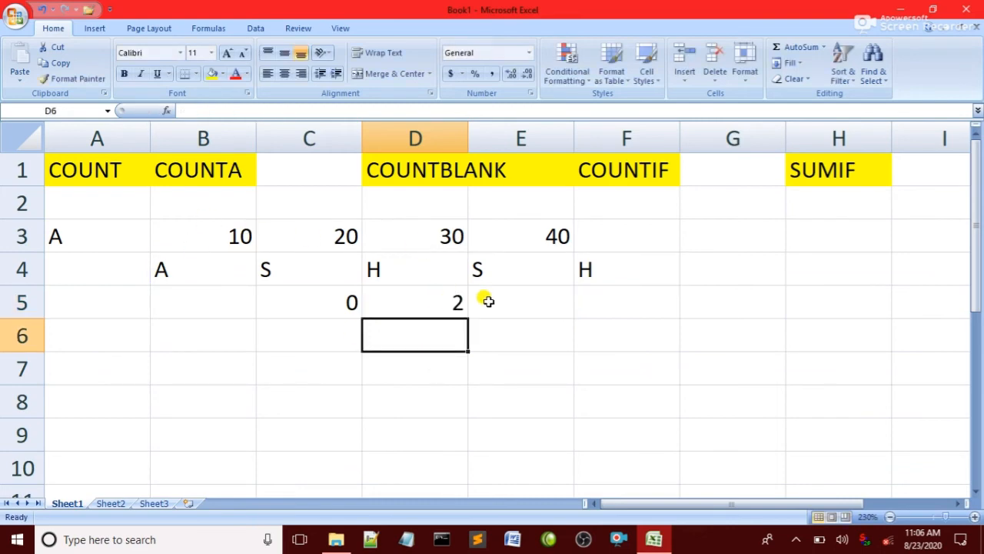
Step: Clear the COUNTIF results from cells C5 to E5
{"action": "left_click_drag", "start_coordinate": [484, 297], "coordinate": [353, 306]}
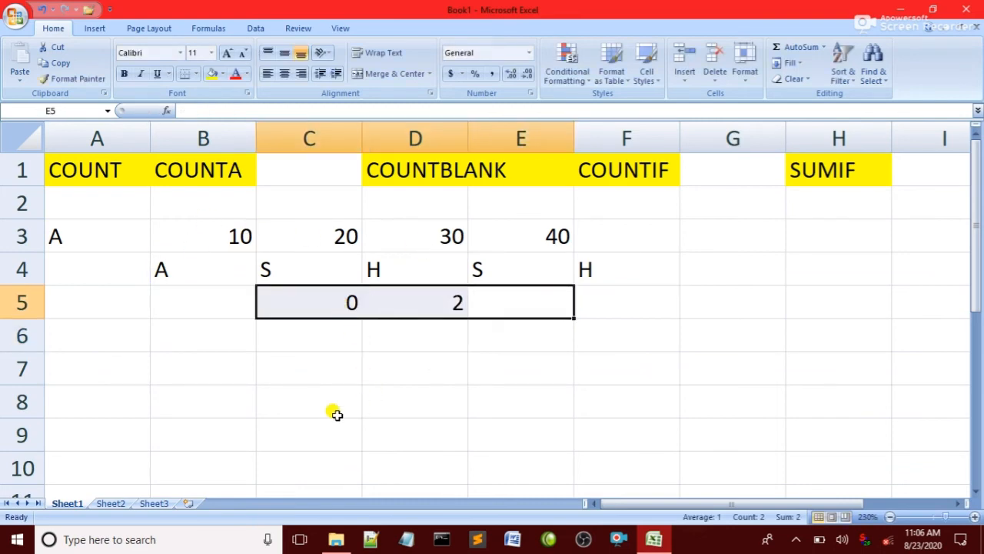
{"action": "key", "text": "Delete"}
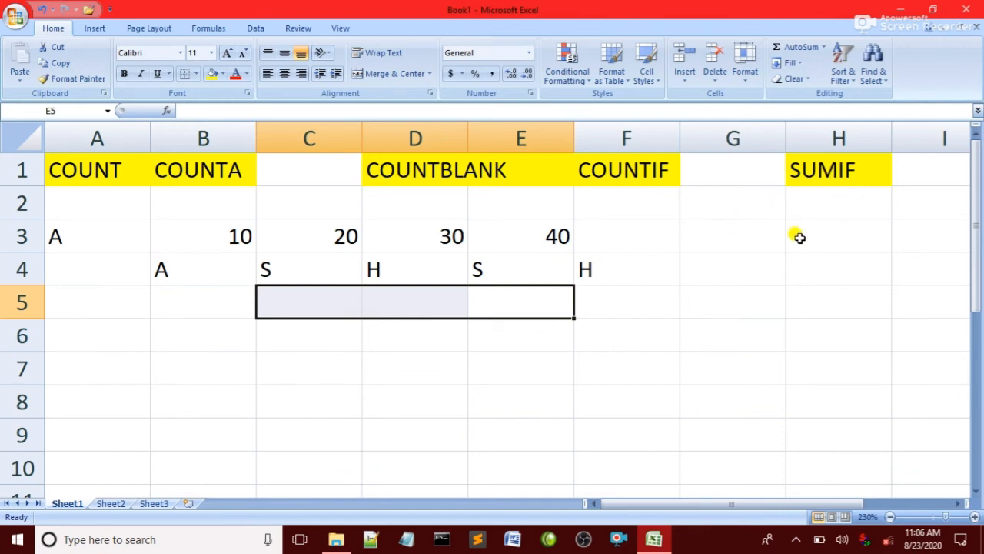
{"action": "left_click", "coordinate": [434, 368]}
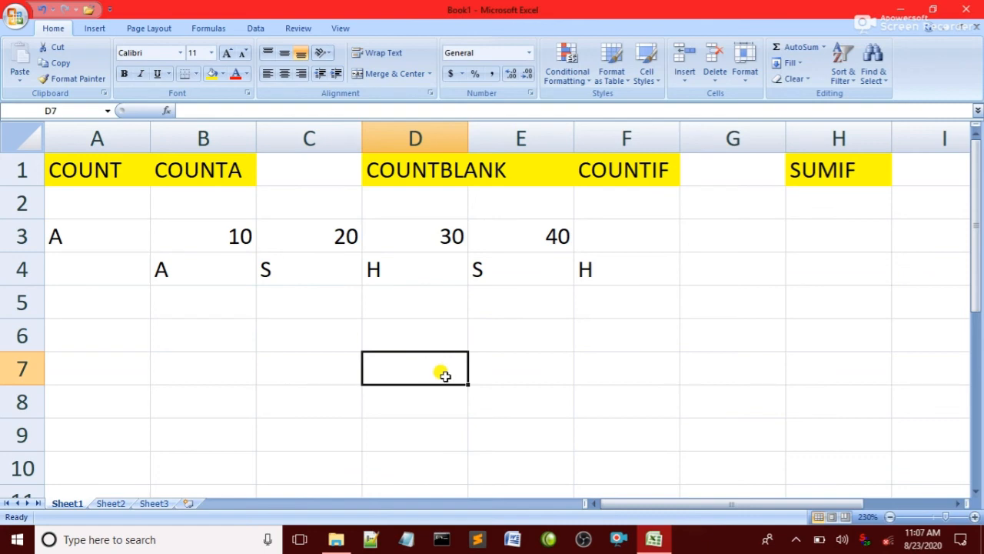
Step: Enter the formula =SUMIF(B3:E3,">20") in cell D6
{"action": "left_click", "coordinate": [380, 331]}
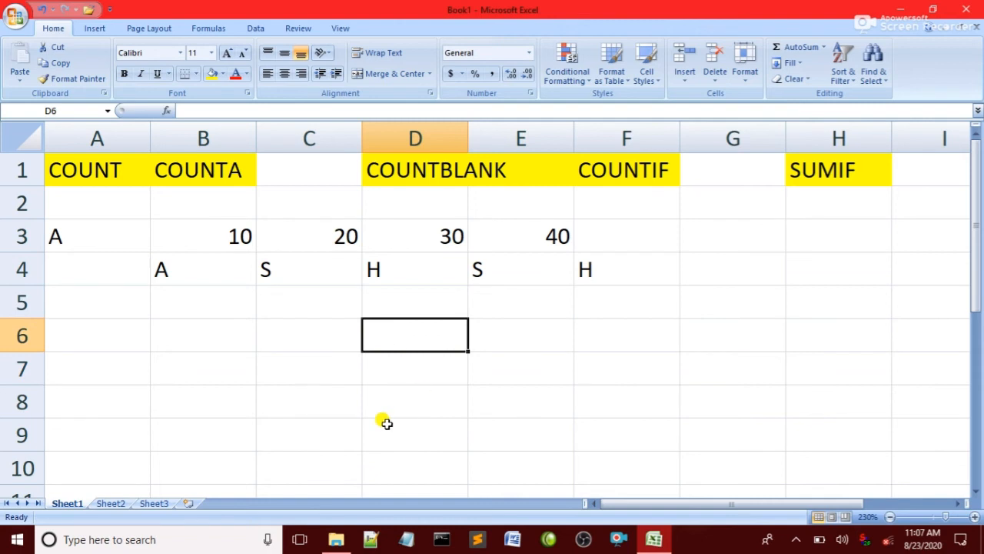
{"action": "type", "text": "=SUMIF"}
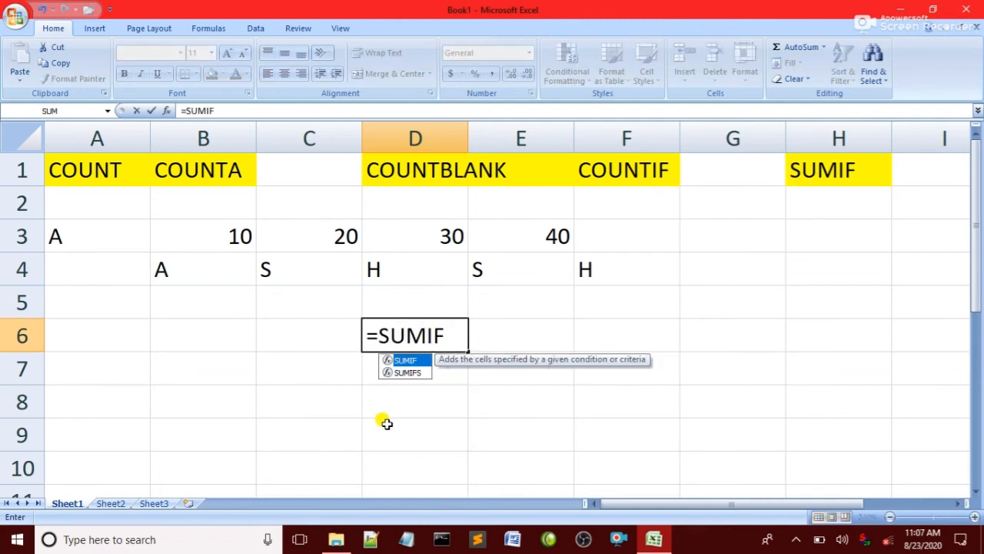
{"action": "type", "text": "("}
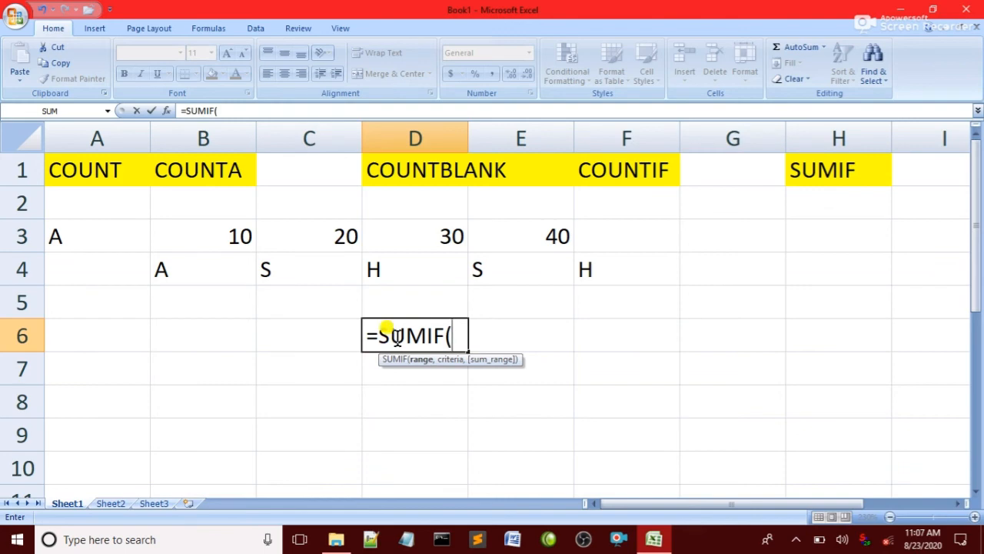
{"action": "left_click_drag", "start_coordinate": [197, 228], "coordinate": [534, 228]}
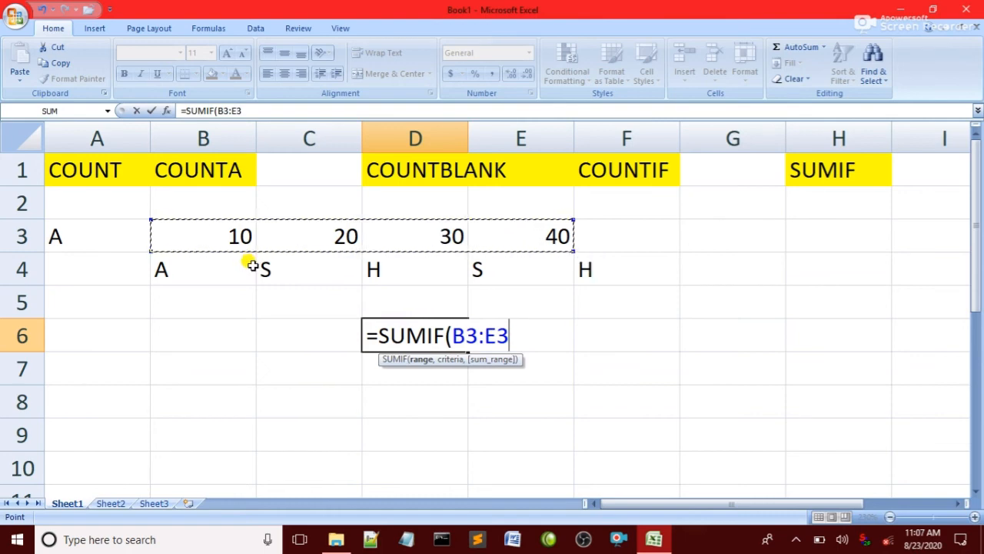
{"action": "type", "text": ",\">"}
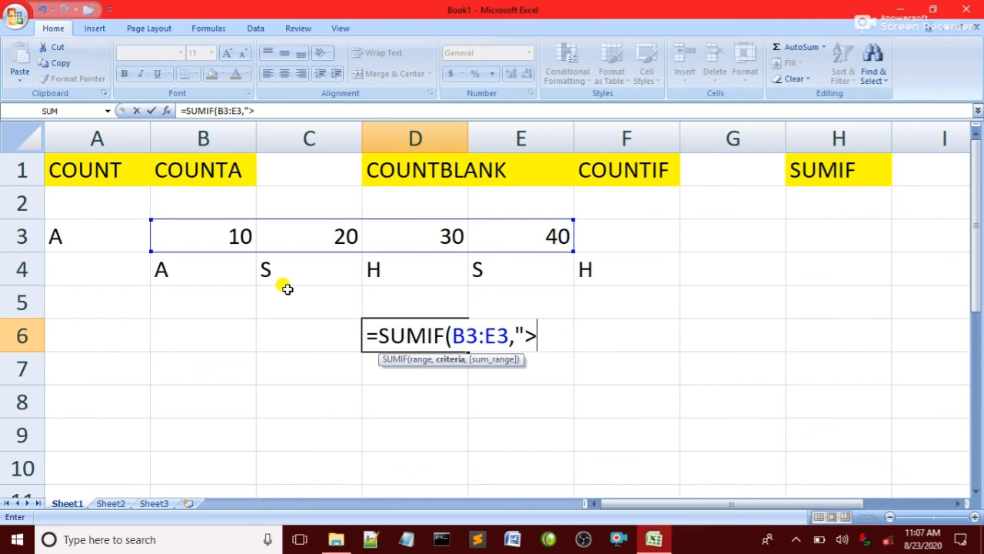
{"action": "type", "text": "20\""}
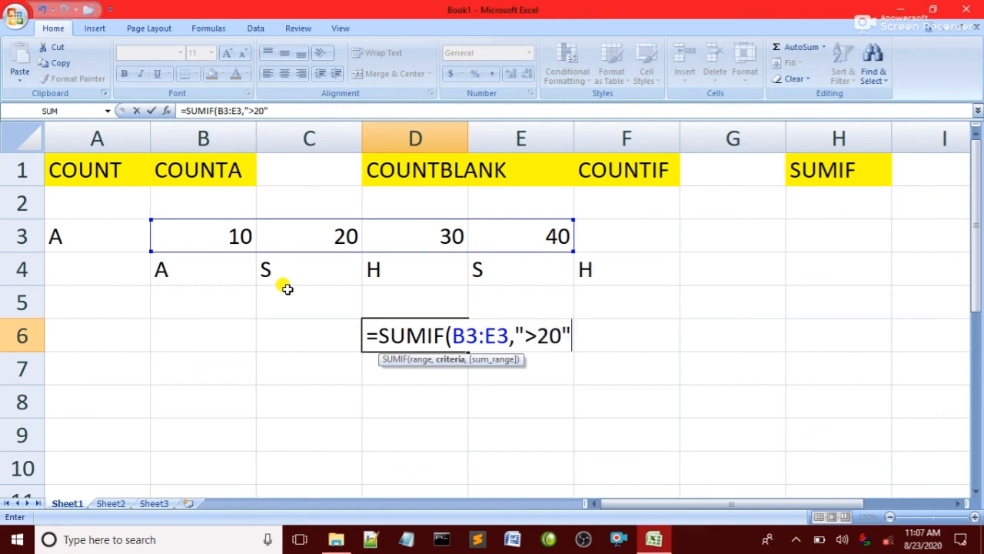
{"action": "type", "text": ")"}
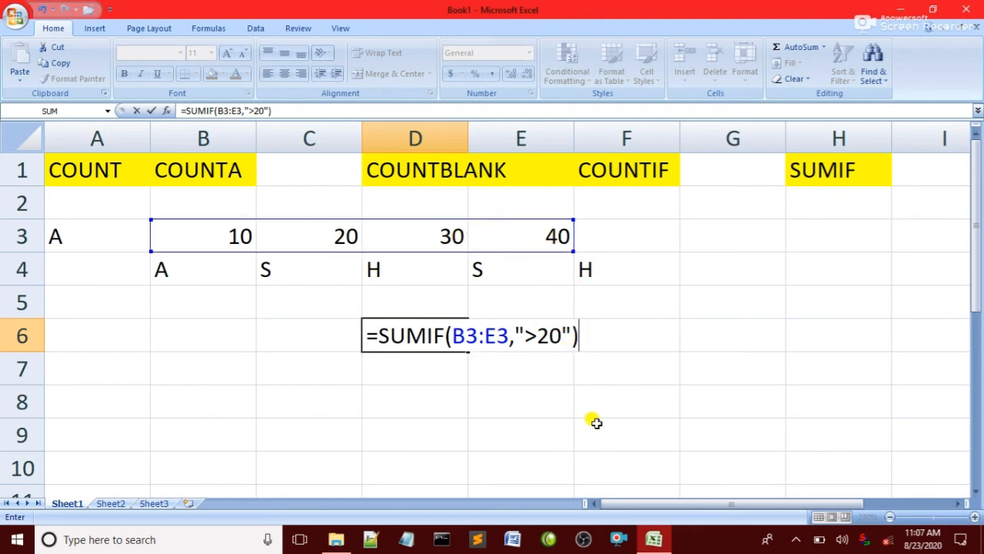
{"action": "key", "text": "Return"}
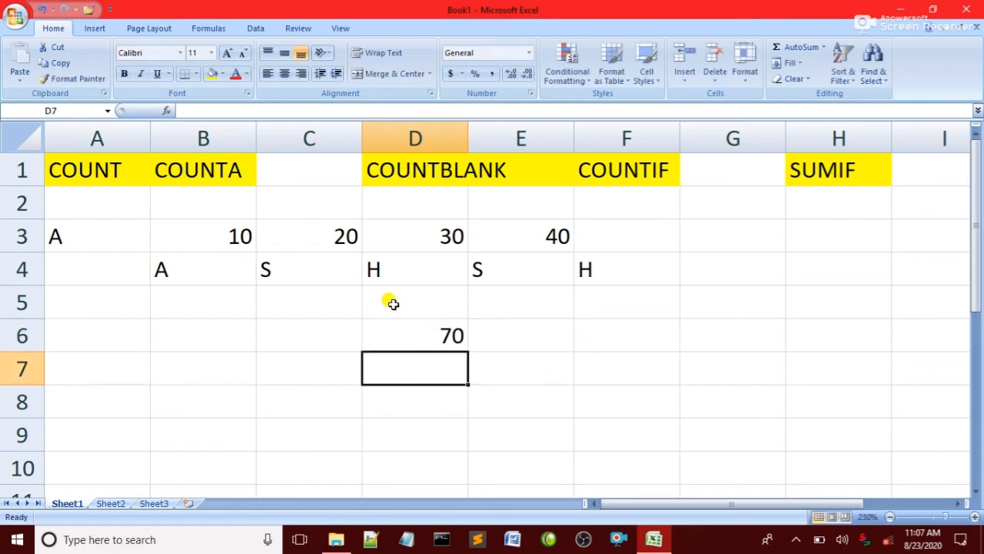
Step: Change the SUMIF criterion in D6 to "<20"
{"action": "double_click", "coordinate": [400, 337]}
{"action": "left_click", "coordinate": [534, 332]}
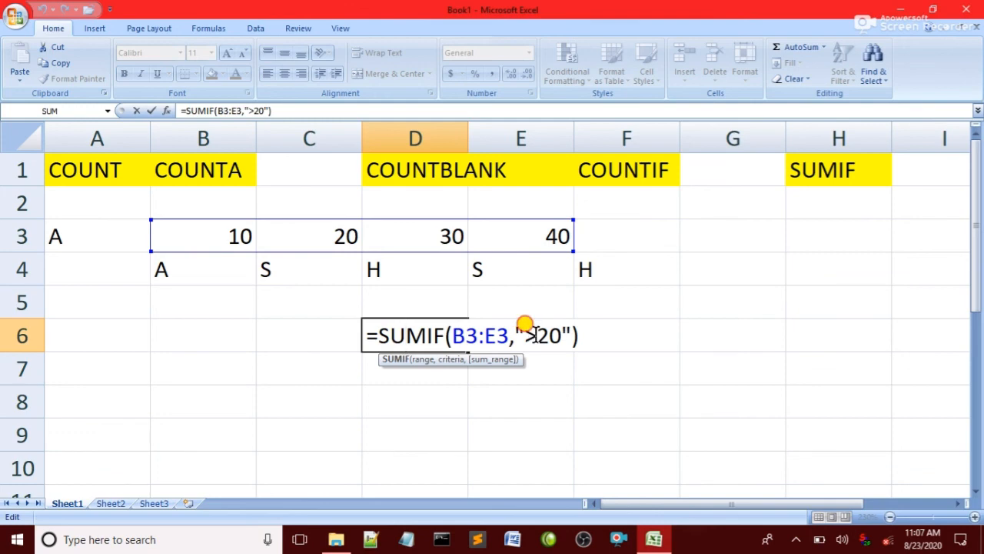
{"action": "key", "text": "BackSpace"}
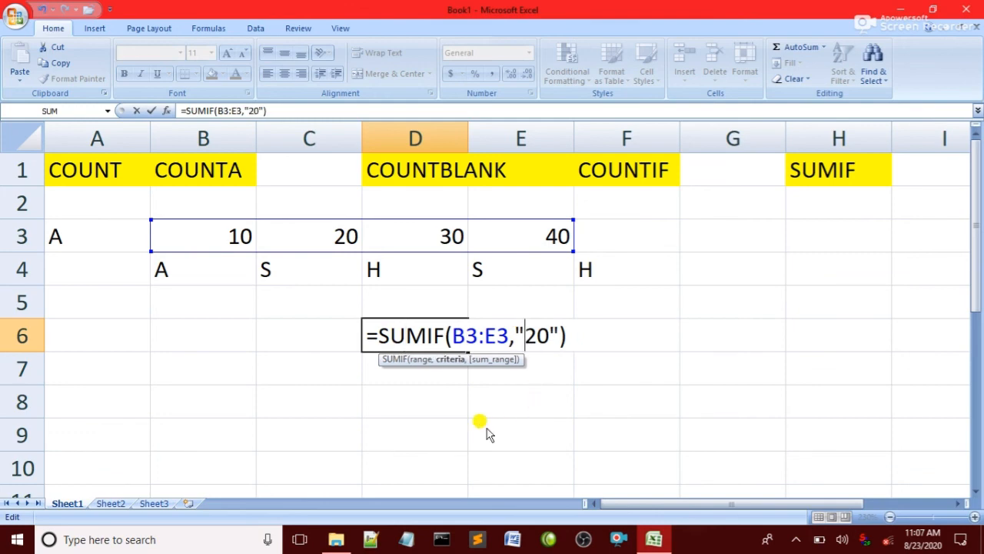
{"action": "type", "text": "<"}
{"action": "key", "text": "Return"}
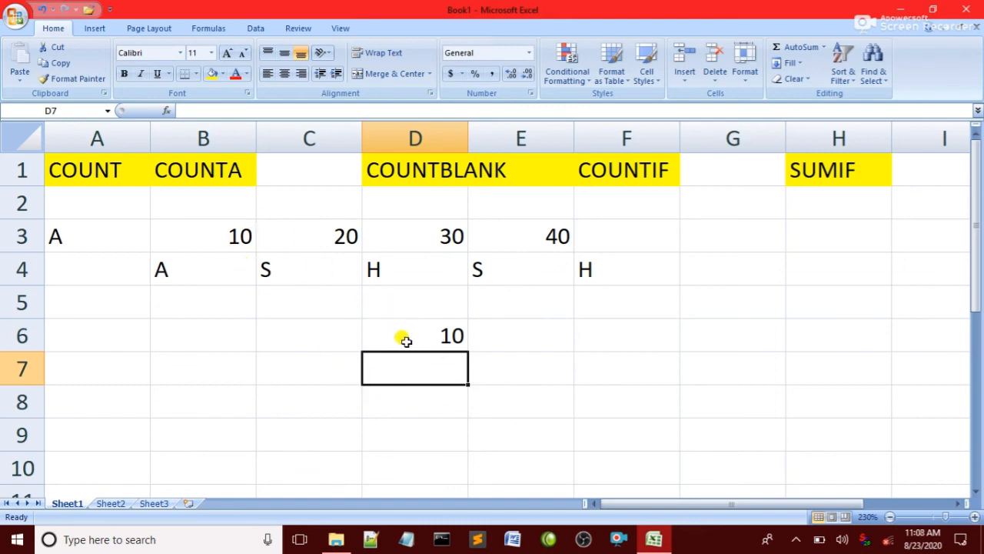
Step: Set the SUMIF criterion in D6 back to ">20"
{"action": "double_click", "coordinate": [406, 341]}
{"action": "left_click", "coordinate": [538, 336]}
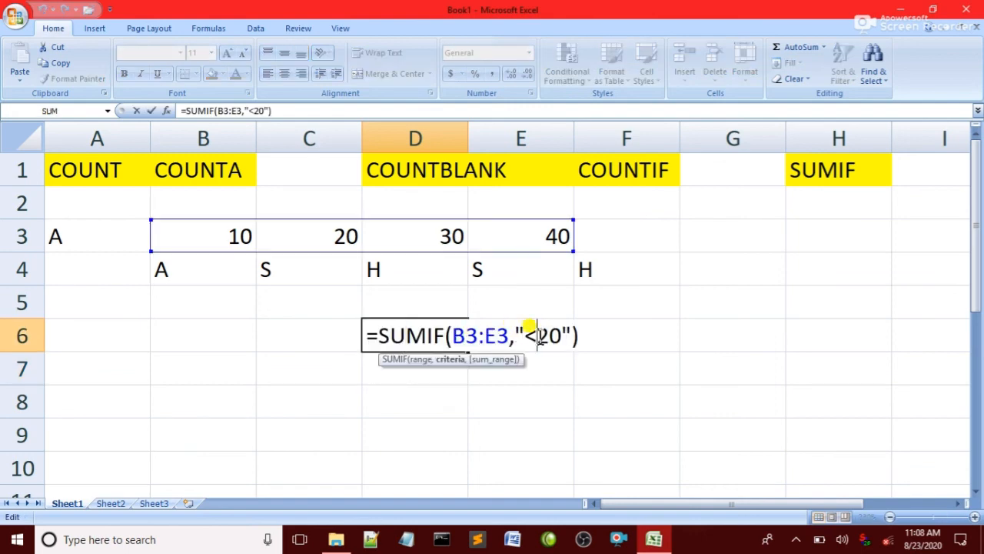
{"action": "key", "text": "BackSpace"}
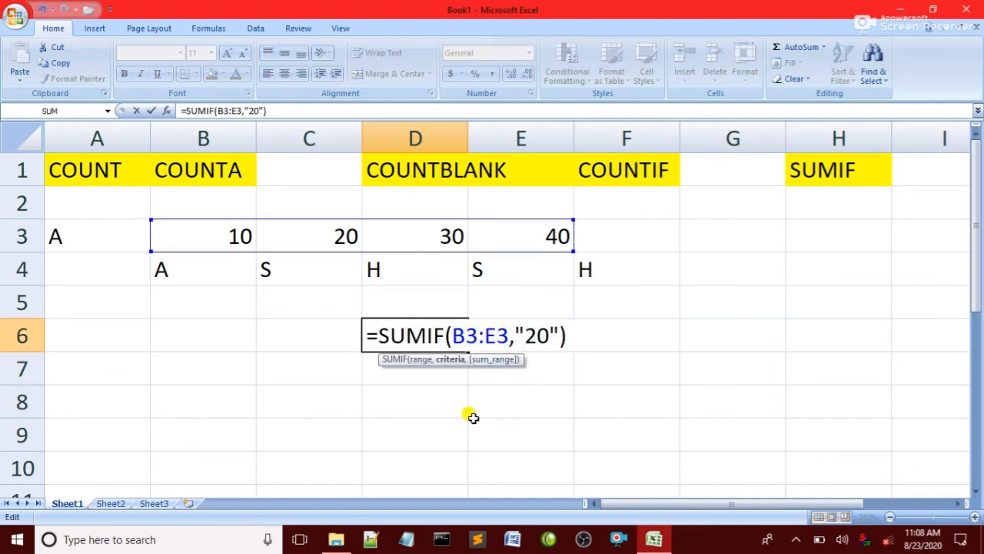
{"action": "type", "text": ">"}
{"action": "key", "text": "Return"}
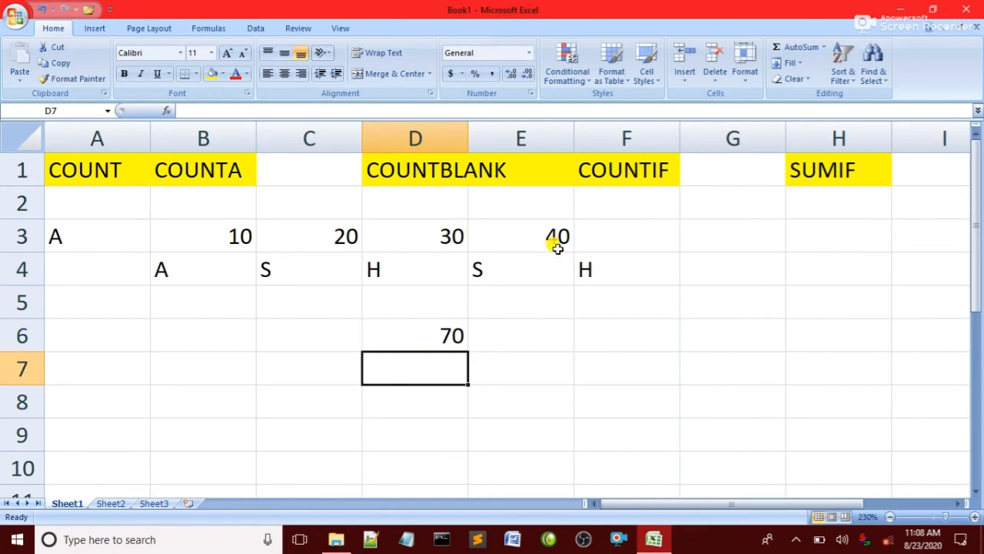
Step: Change the values in both E3 and D3 to 50 to test the SUMIF formula
{"action": "left_click", "coordinate": [540, 231]}
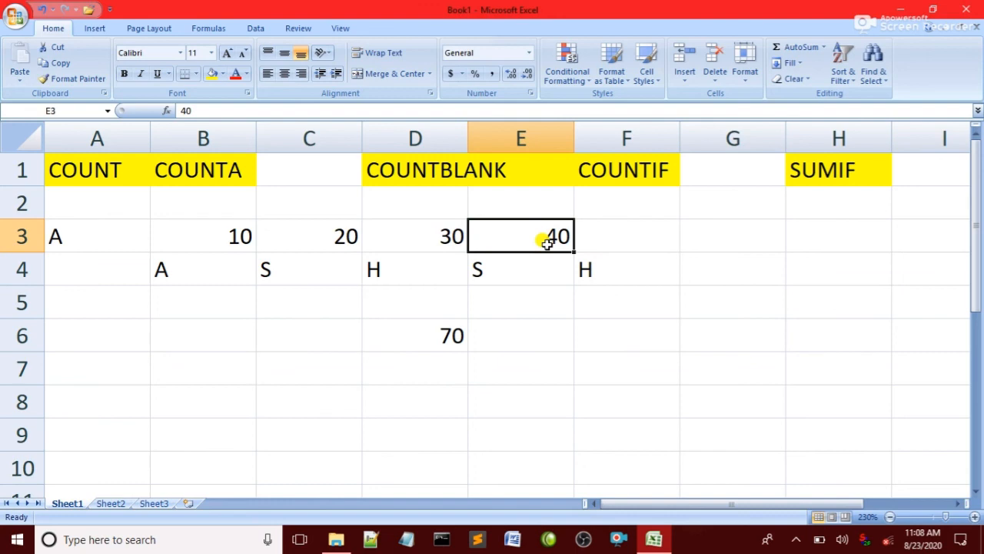
{"action": "type", "text": "50"}
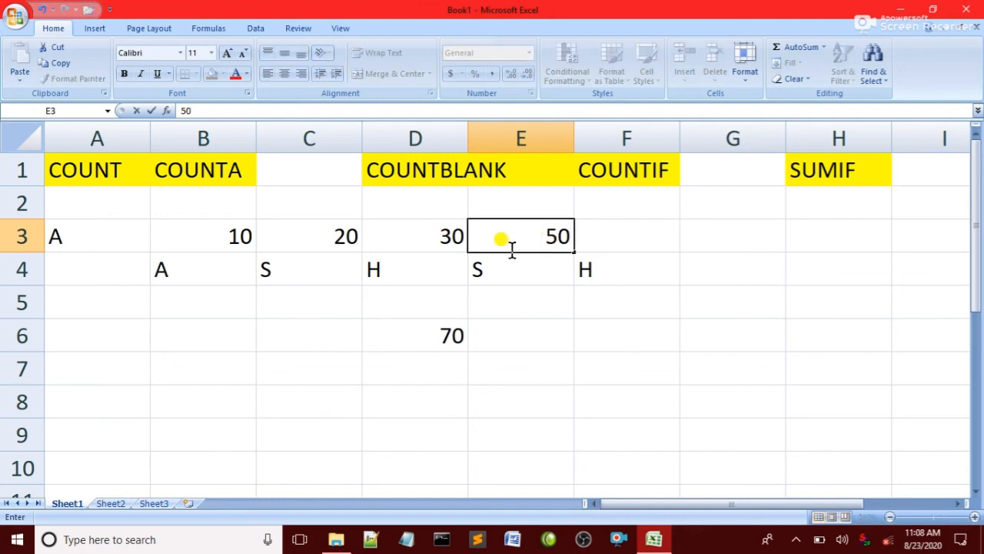
{"action": "left_click", "coordinate": [494, 344]}
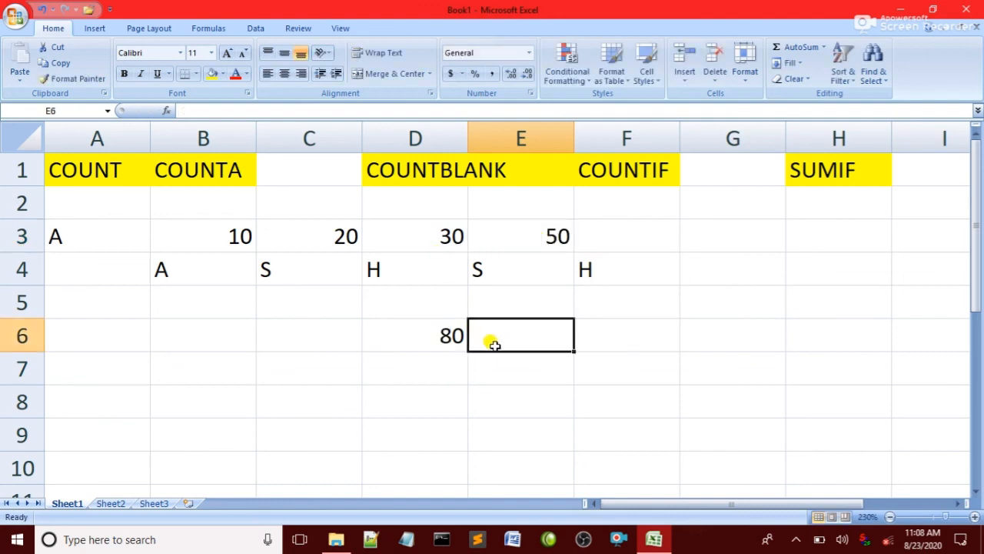
{"action": "left_click", "coordinate": [425, 231]}
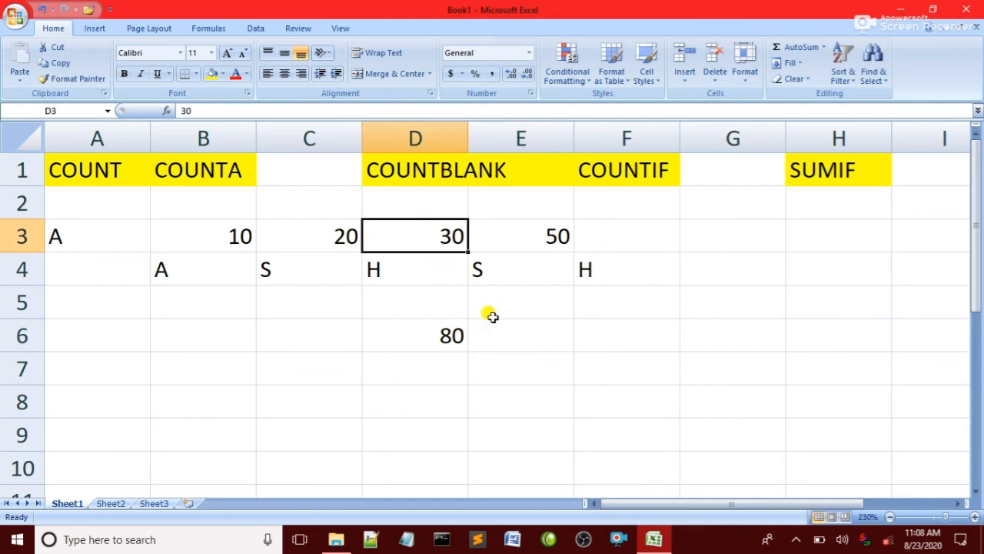
{"action": "type", "text": "50"}
{"action": "left_click", "coordinate": [536, 350]}
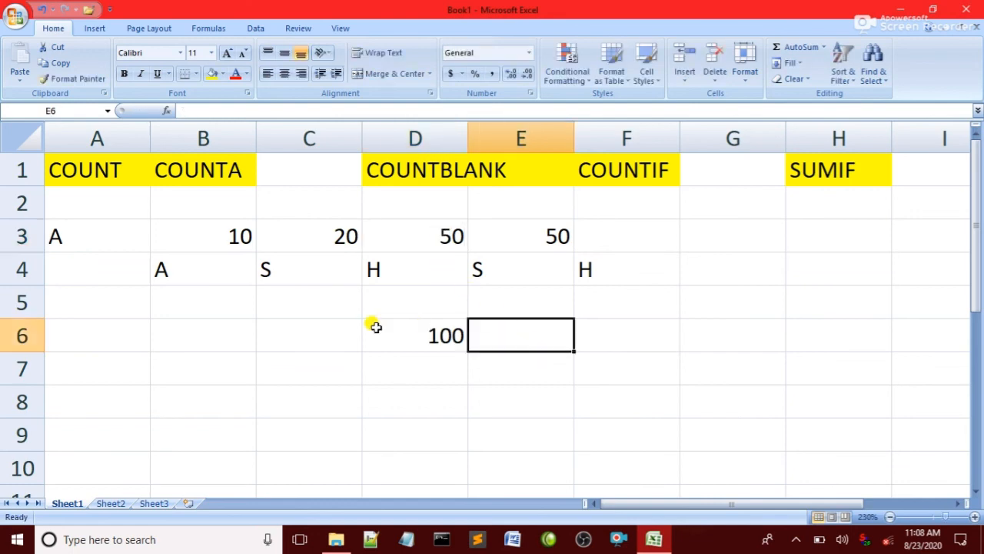
Step: Set D3 to 10 and E3 to 40, and review the SUMIF formula in D6 against the new values
{"action": "left_click", "coordinate": [432, 240]}
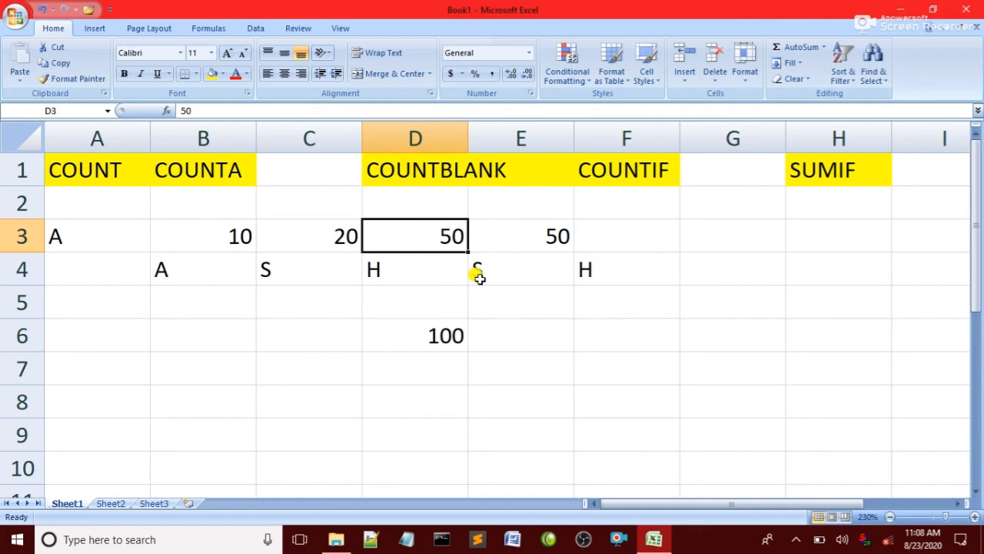
{"action": "type", "text": "10"}
{"action": "left_click", "coordinate": [512, 337]}
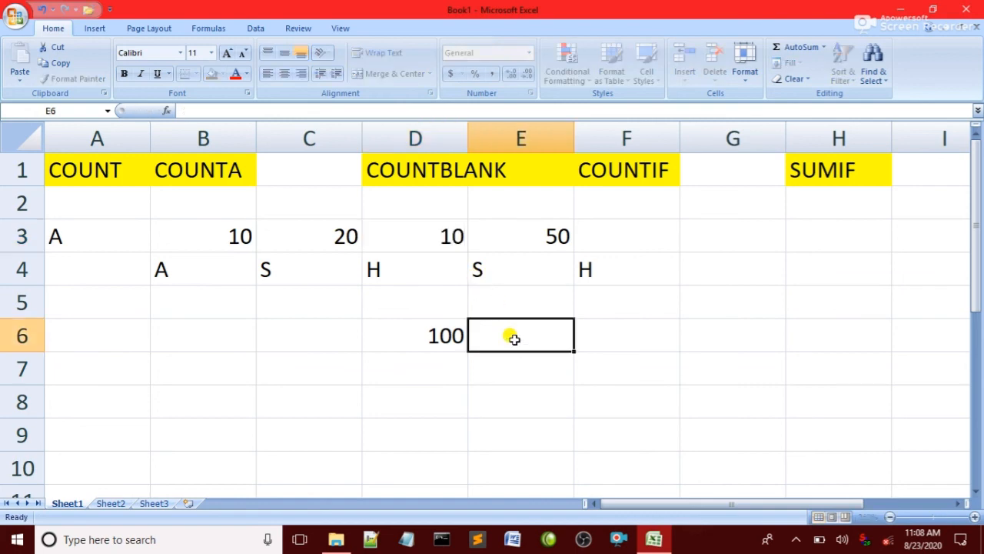
{"action": "left_click", "coordinate": [429, 231]}
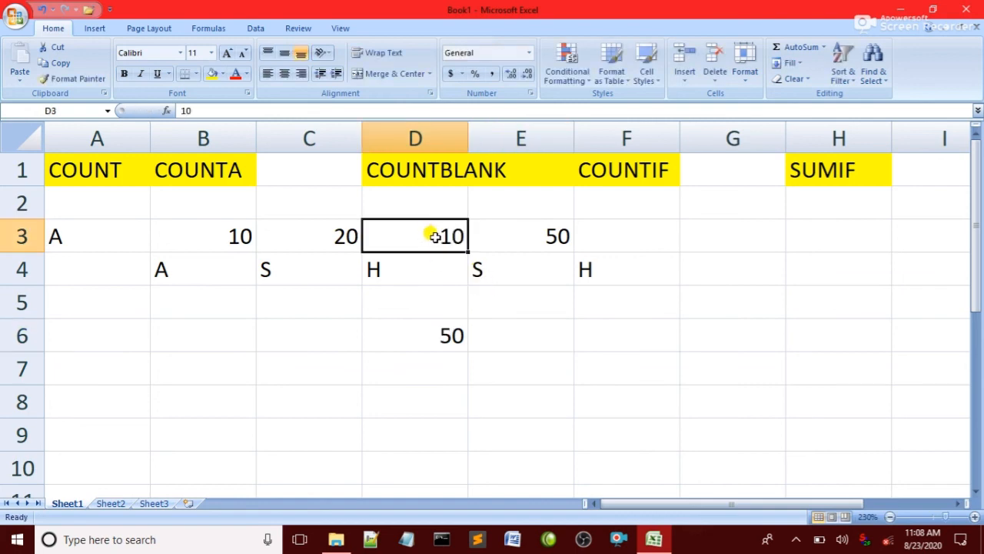
{"action": "left_click", "coordinate": [534, 237]}
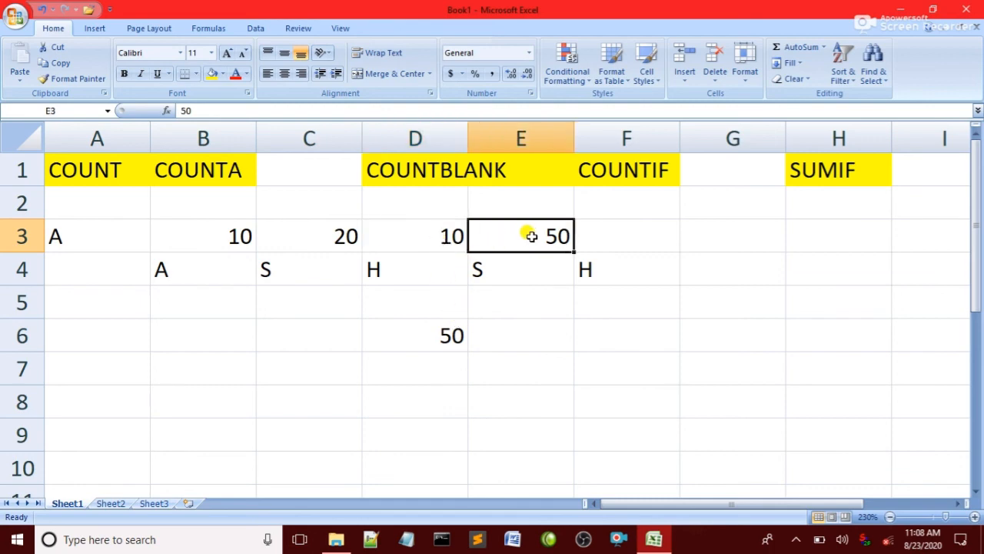
{"action": "type", "text": "40"}
{"action": "left_click", "coordinate": [530, 308]}
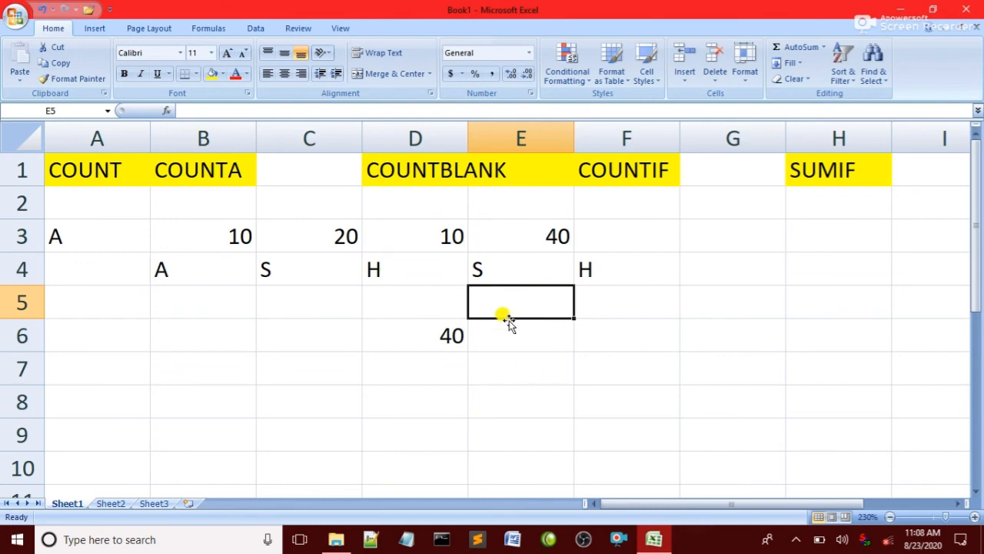
{"action": "double_click", "coordinate": [457, 338]}
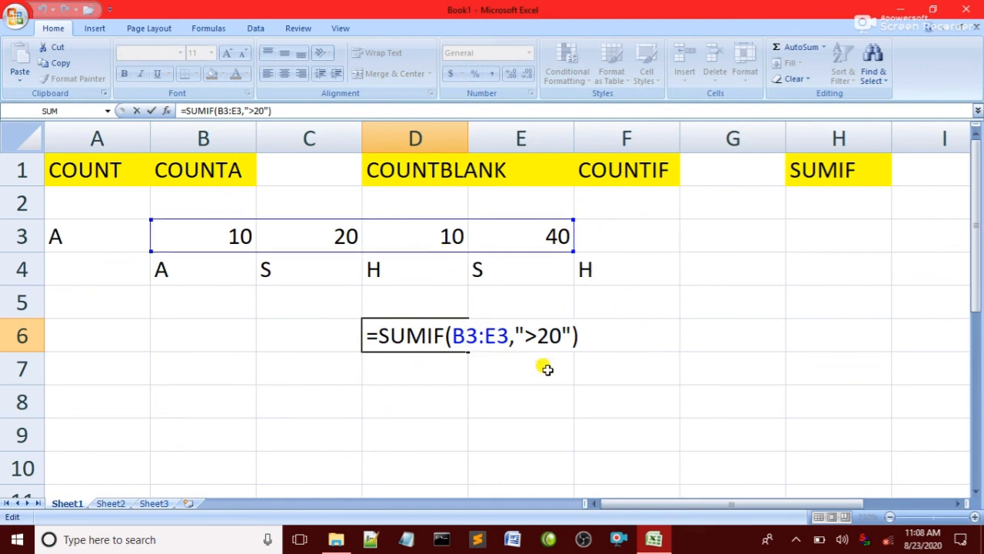
{"action": "left_click", "coordinate": [584, 388]}
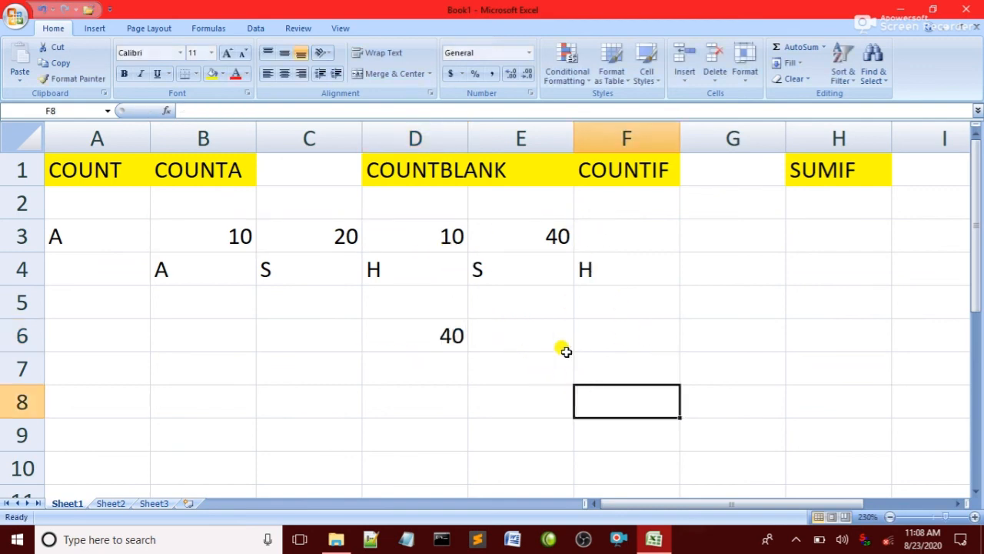